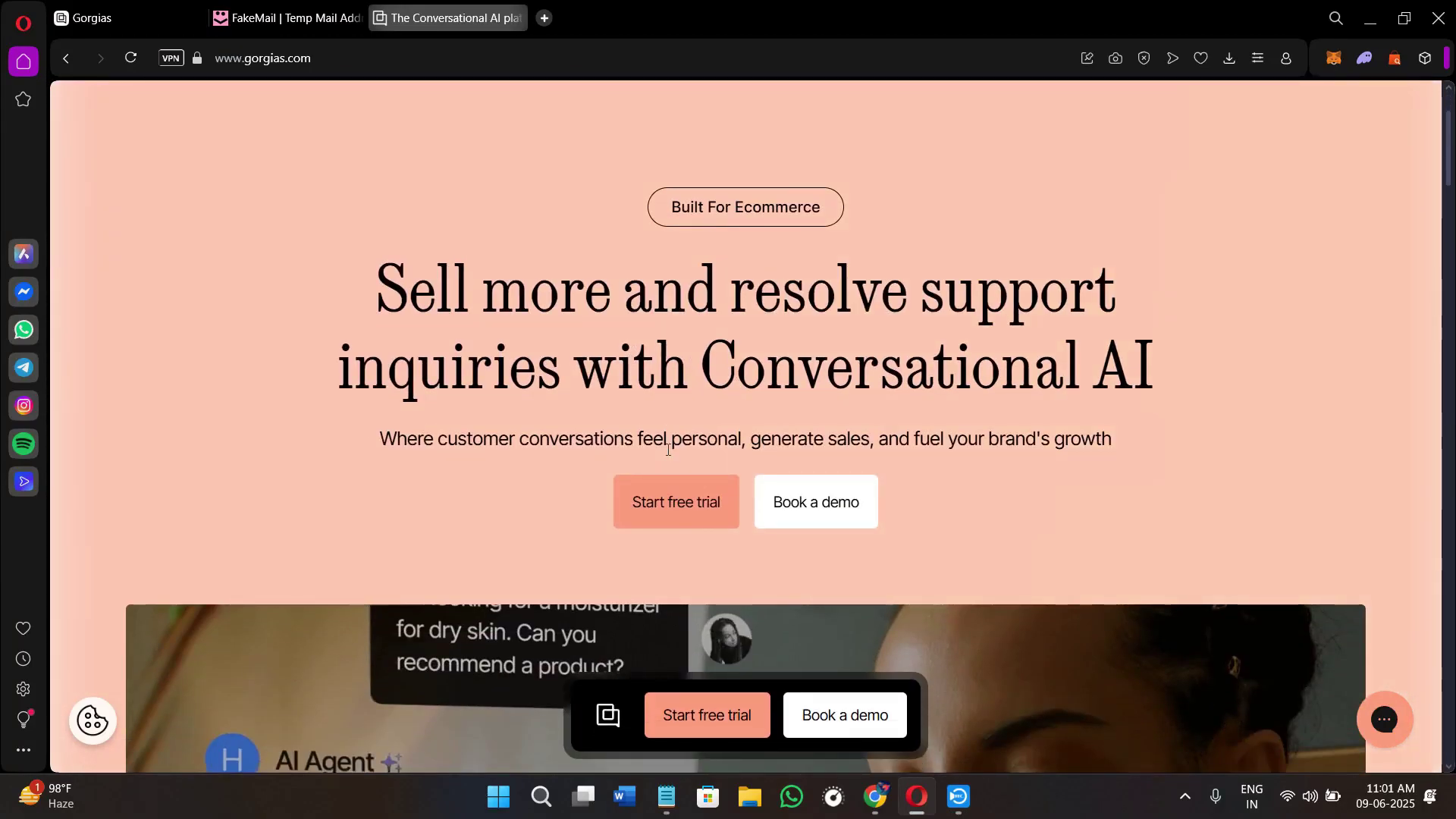
- Scroll the gorgias.com homepage past the video, brand logos and feature tabs to the Support Suite
{"action": "scroll", "coordinate": [666, 439], "scroll_direction": "down", "scroll_amount": 2}
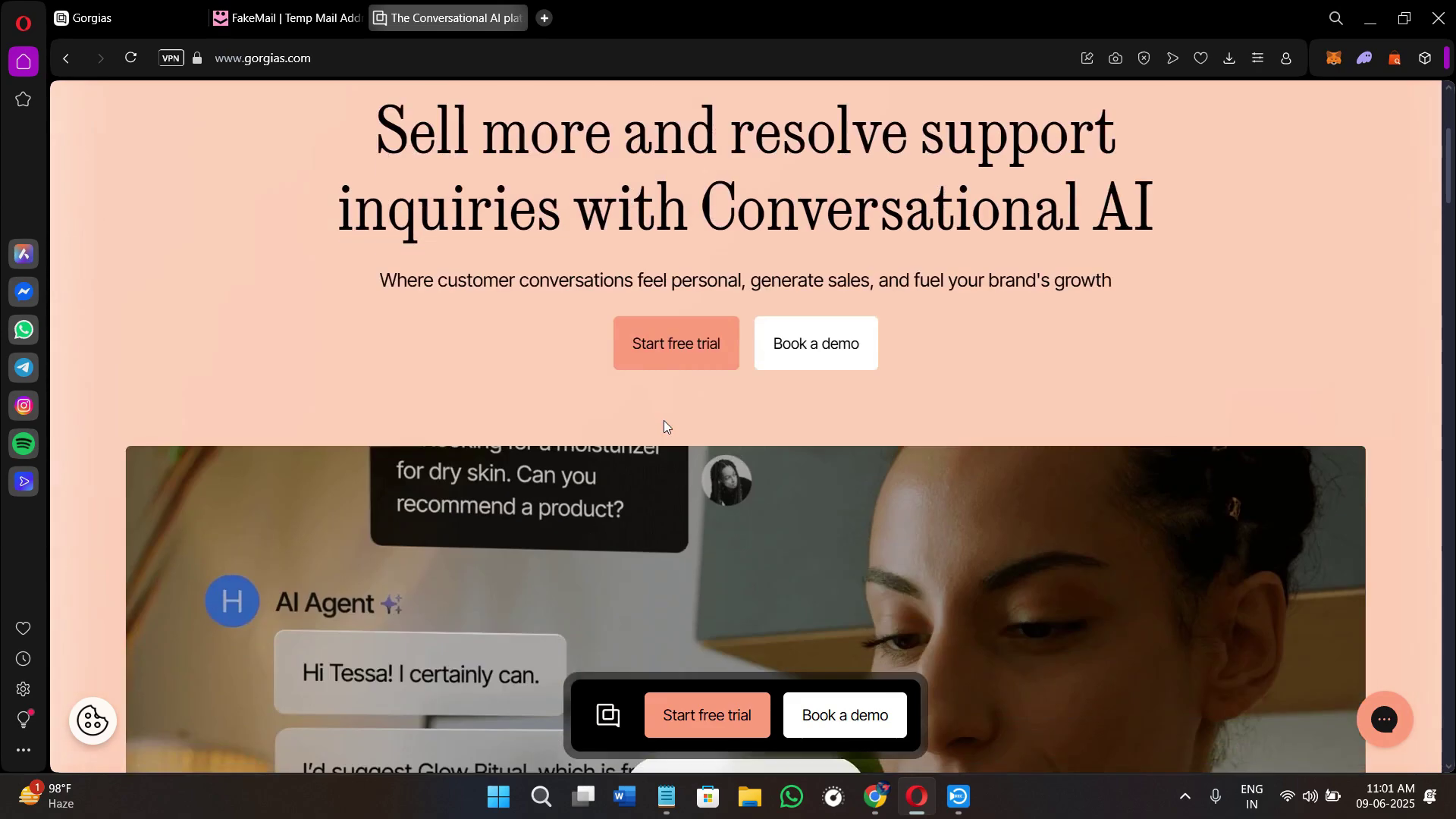
{"action": "scroll", "coordinate": [661, 447], "scroll_direction": "down", "scroll_amount": 4}
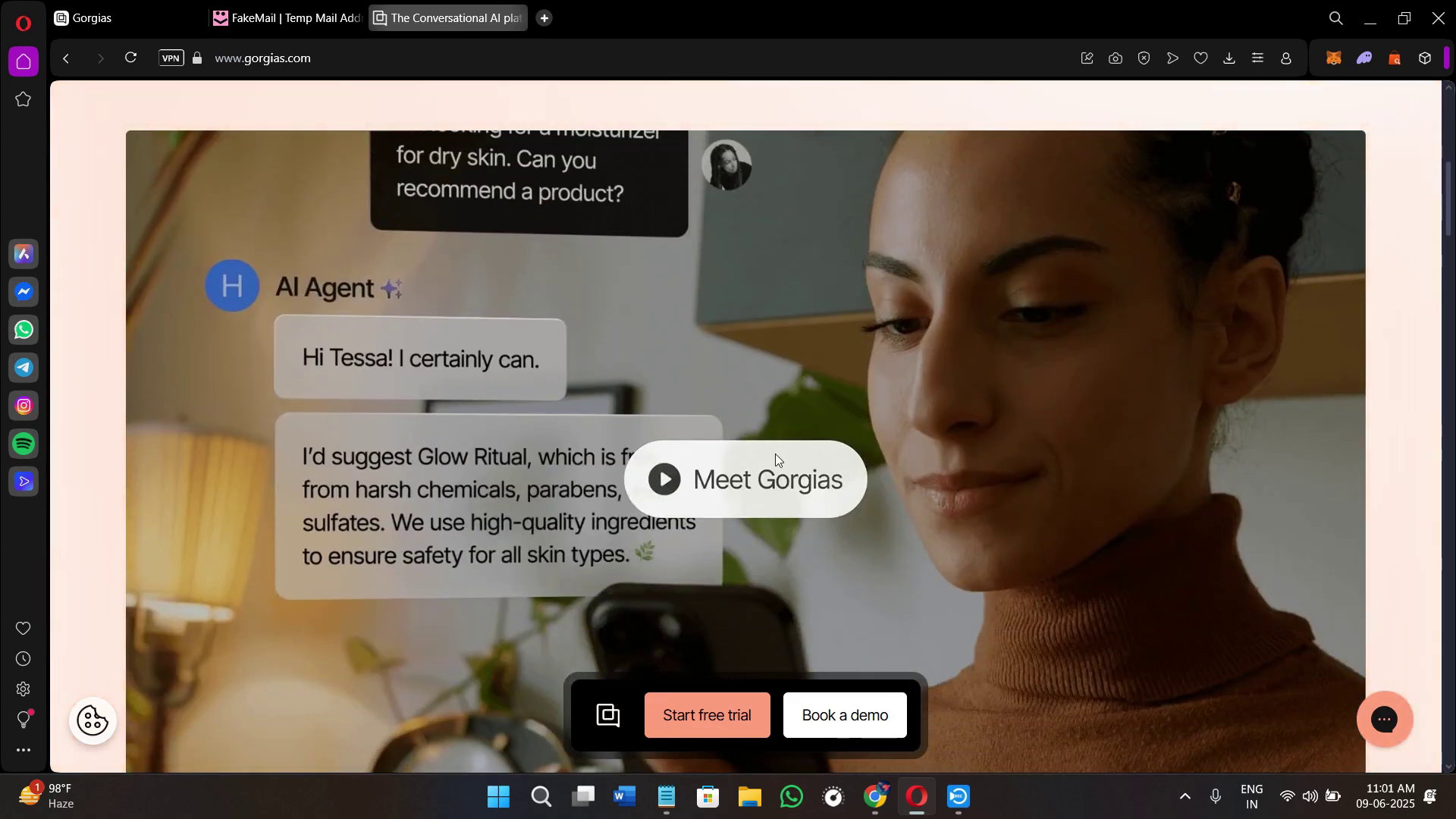
{"action": "scroll", "coordinate": [772, 504], "scroll_direction": "down", "scroll_amount": 4}
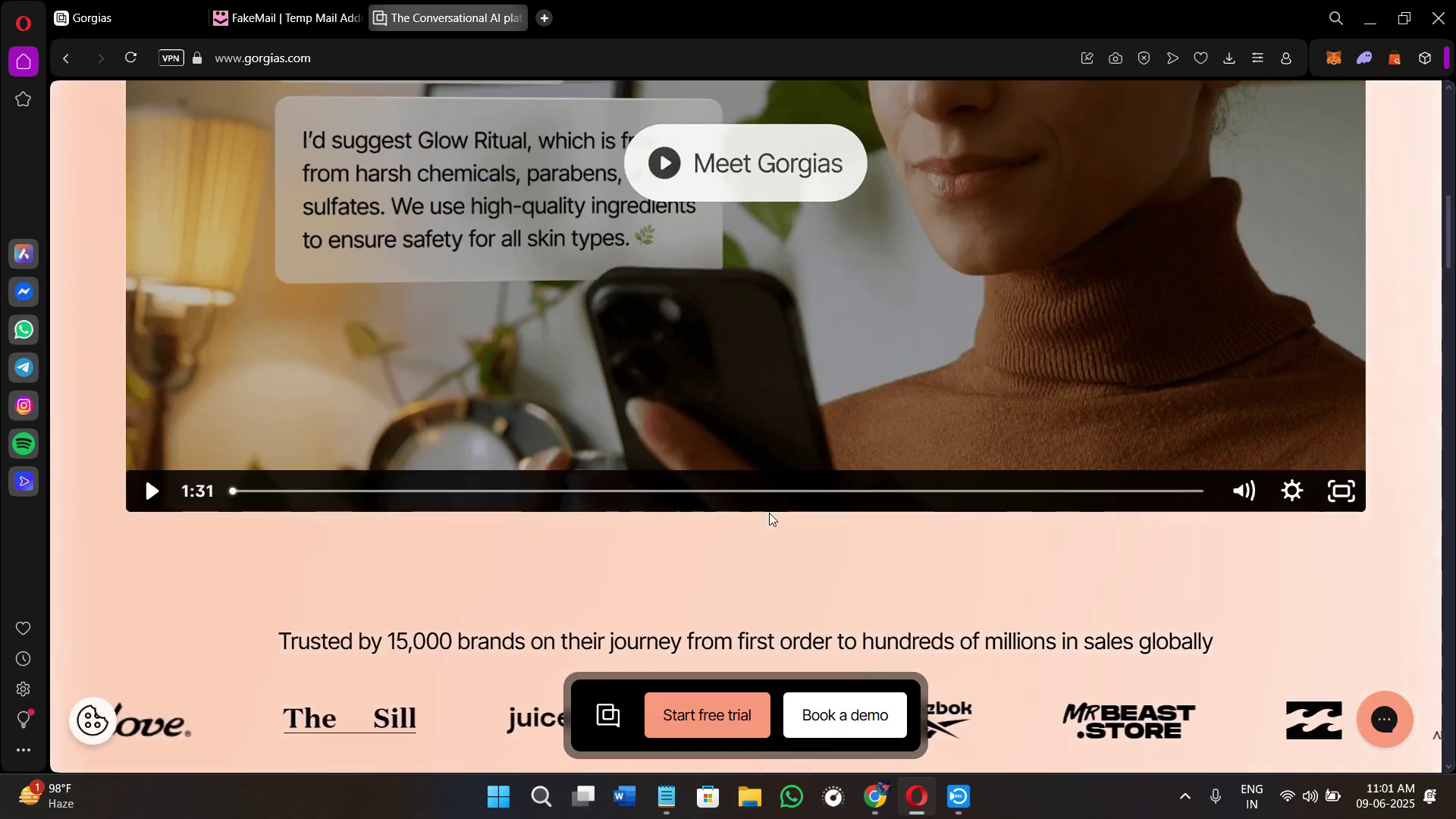
{"action": "scroll", "coordinate": [762, 530], "scroll_direction": "down", "scroll_amount": 2}
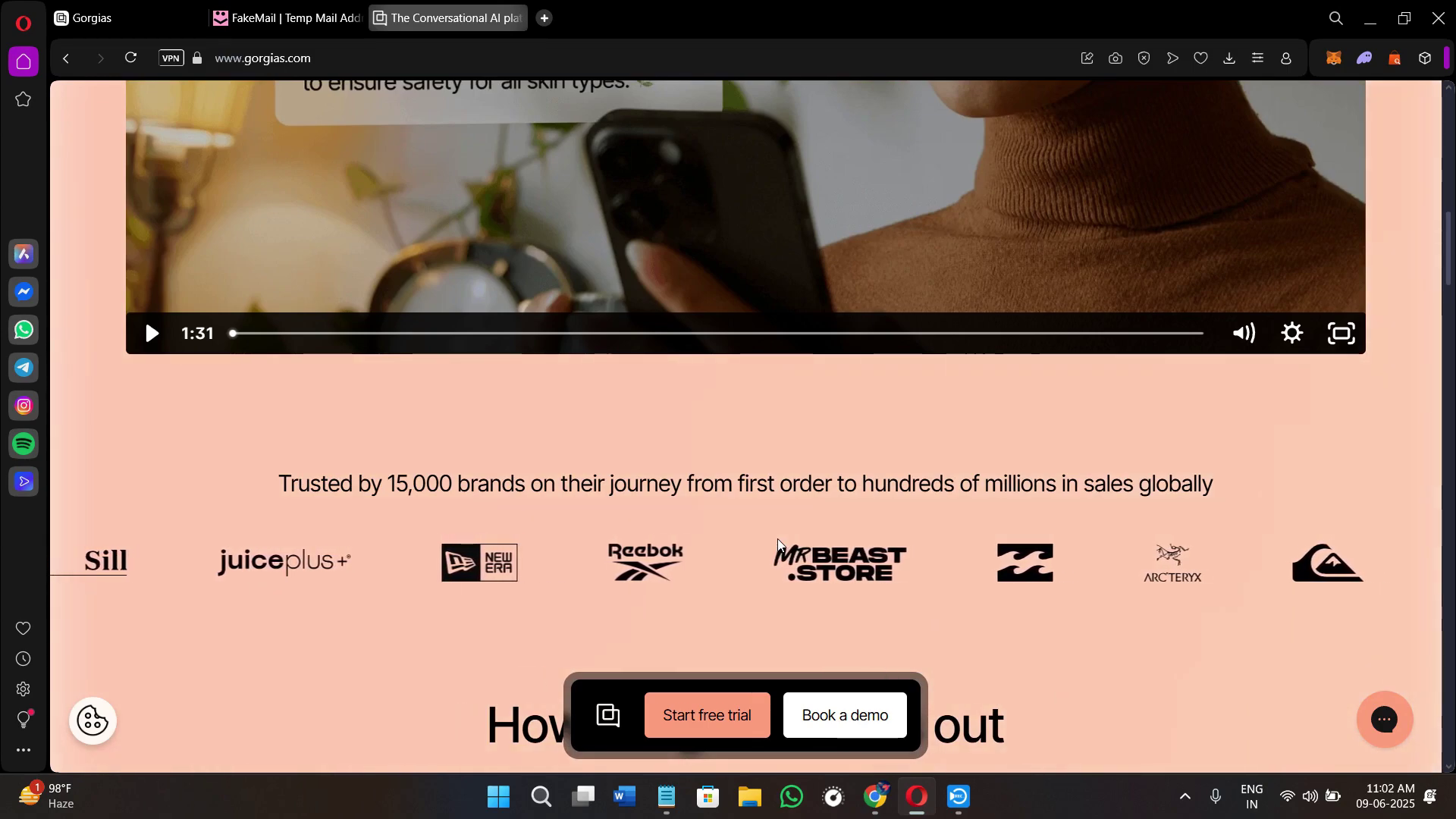
{"action": "scroll", "coordinate": [781, 543], "scroll_direction": "down", "scroll_amount": 4}
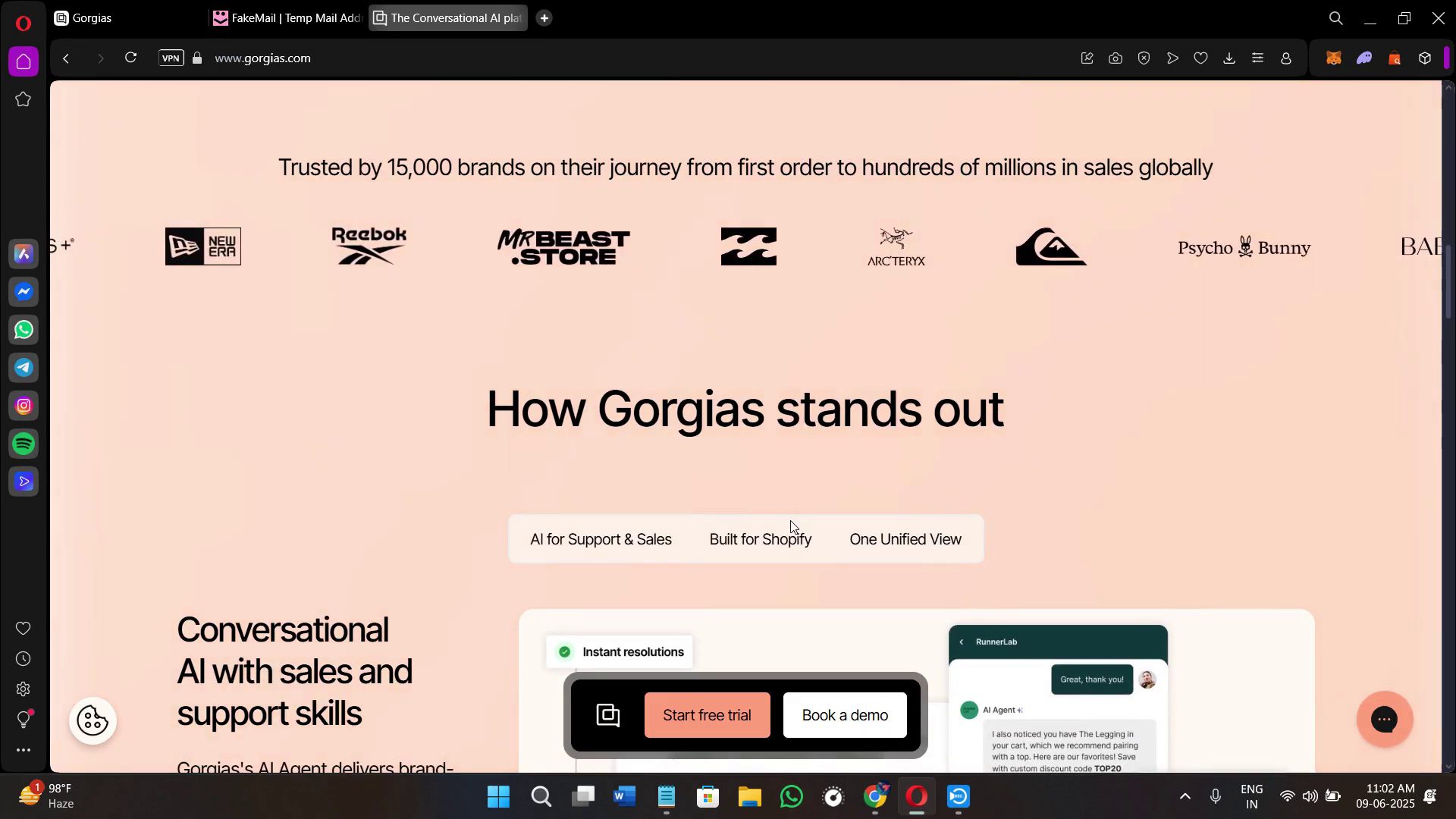
{"action": "scroll", "coordinate": [791, 527], "scroll_direction": "down", "scroll_amount": 6}
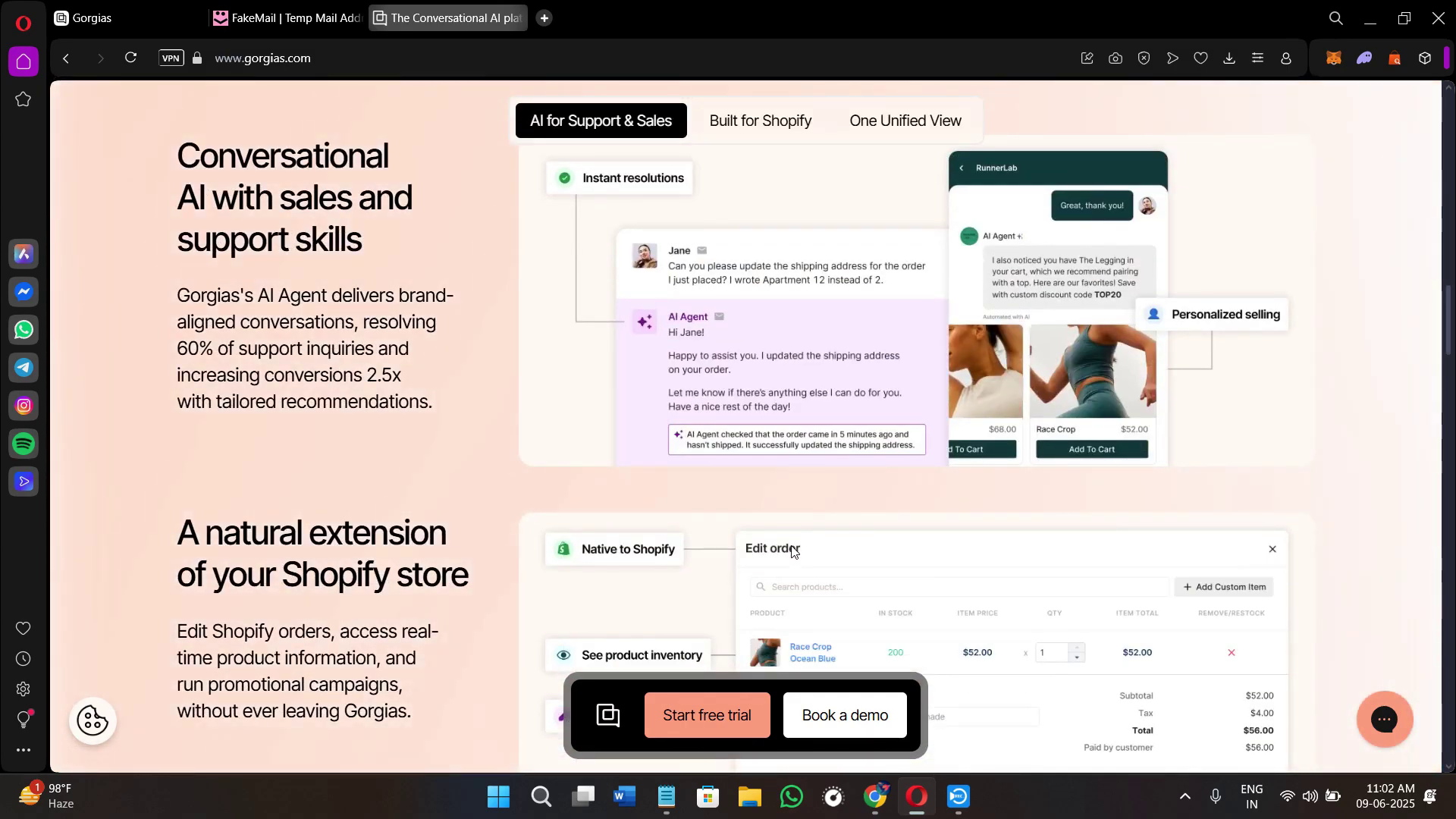
{"action": "scroll", "coordinate": [792, 549], "scroll_direction": "down", "scroll_amount": 4}
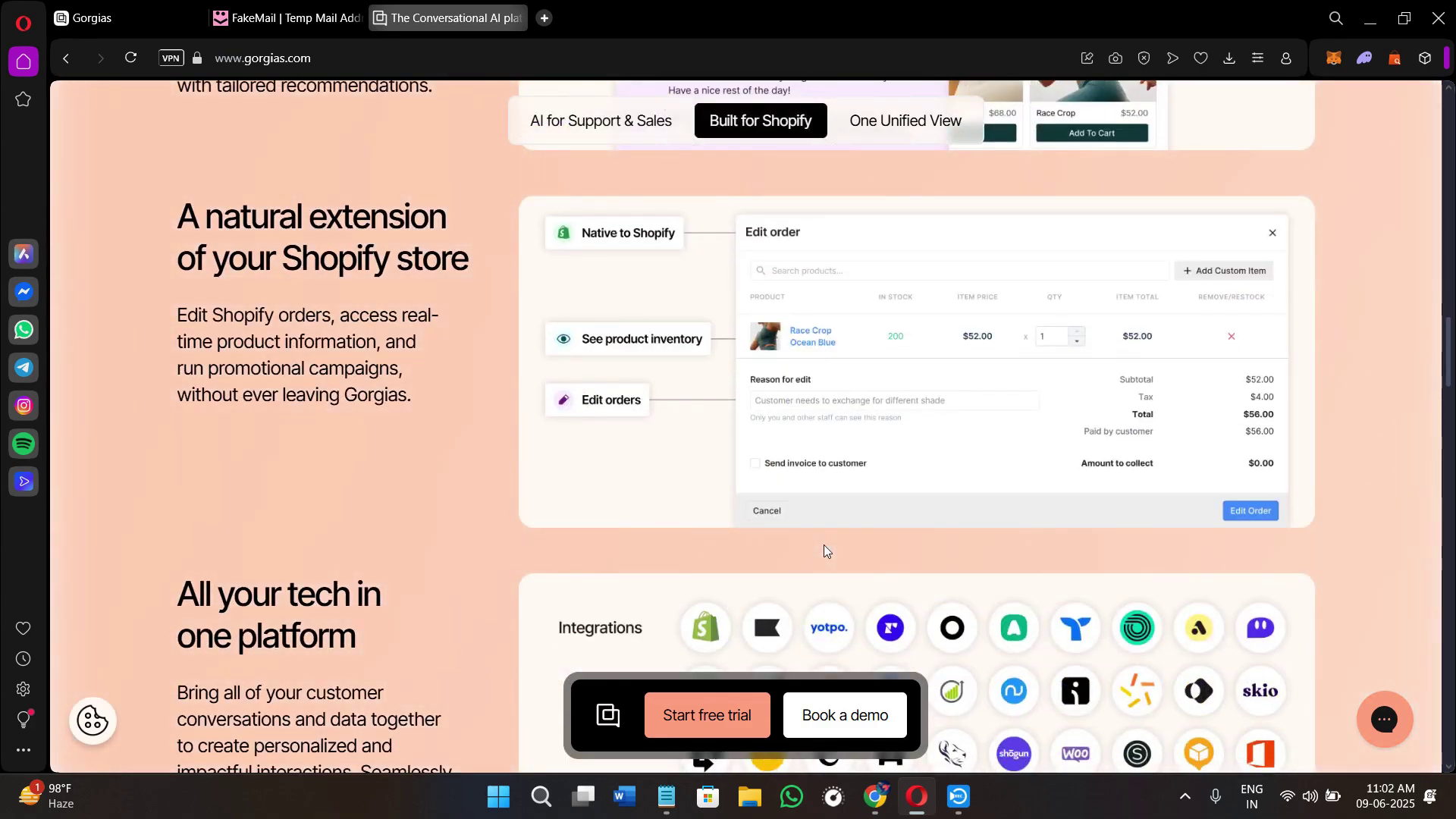
{"action": "scroll", "coordinate": [826, 548], "scroll_direction": "down", "scroll_amount": 4}
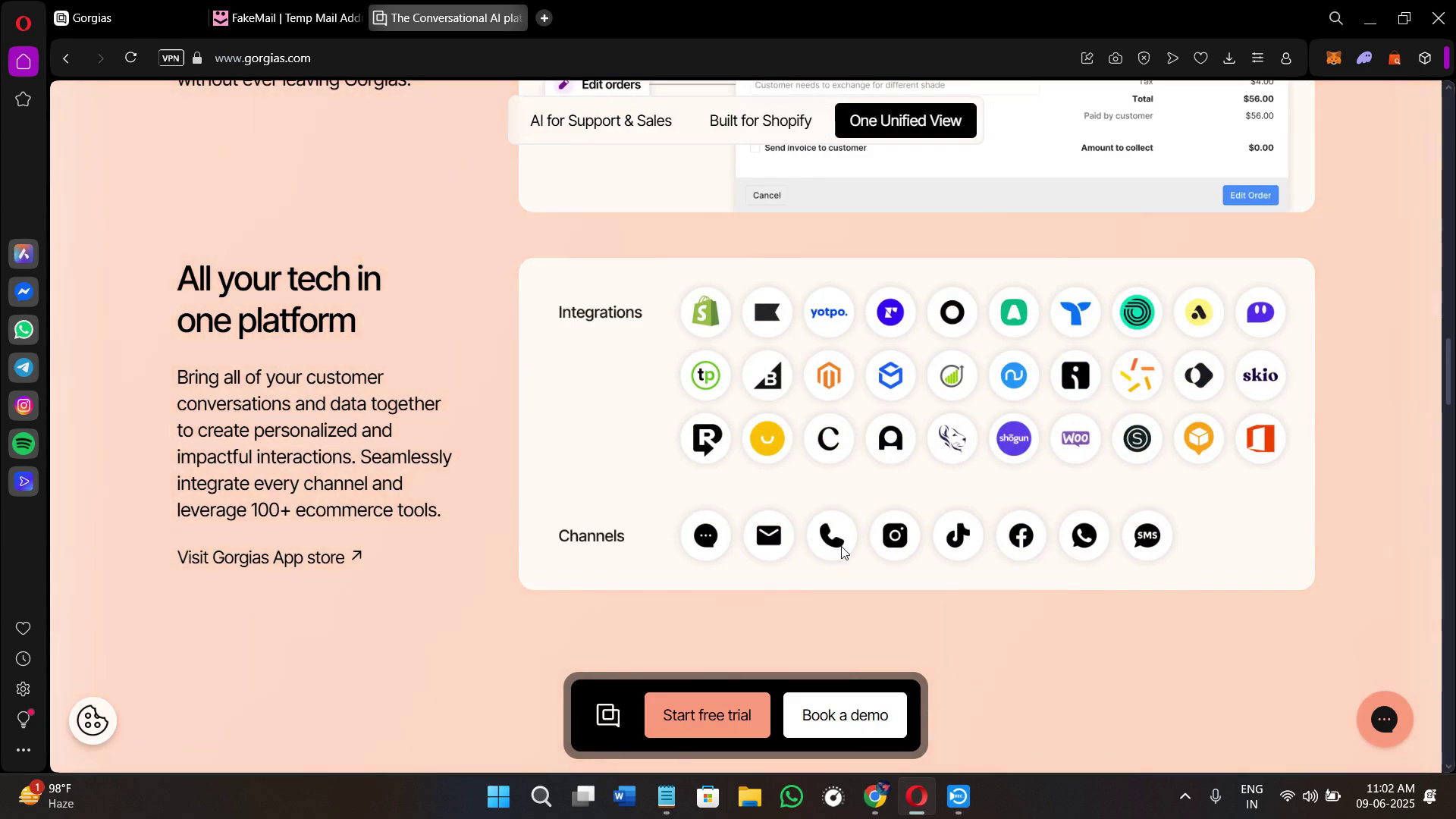
{"action": "scroll", "coordinate": [830, 549], "scroll_direction": "down", "scroll_amount": 2}
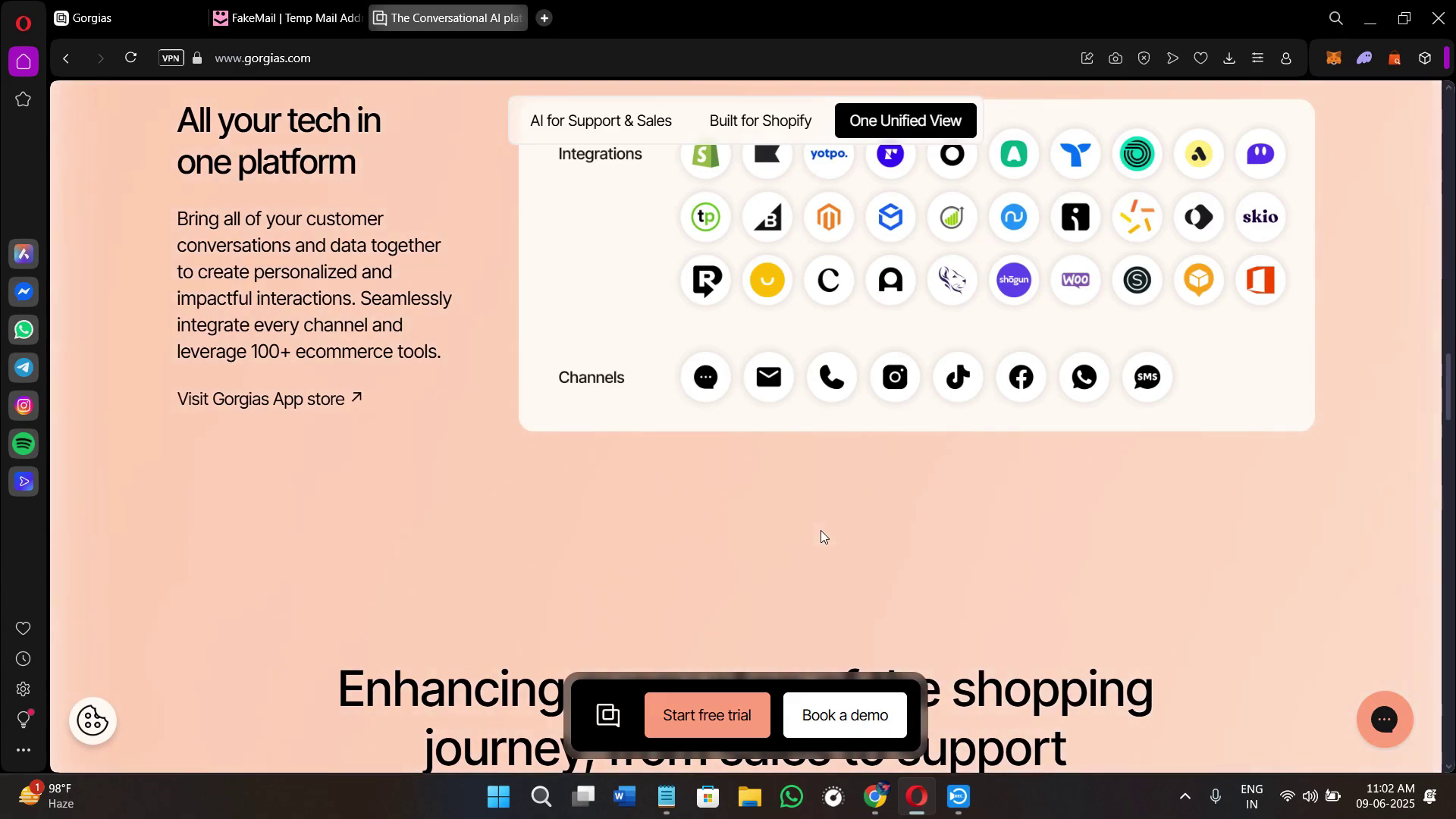
{"action": "scroll", "coordinate": [822, 541], "scroll_direction": "down", "scroll_amount": 4}
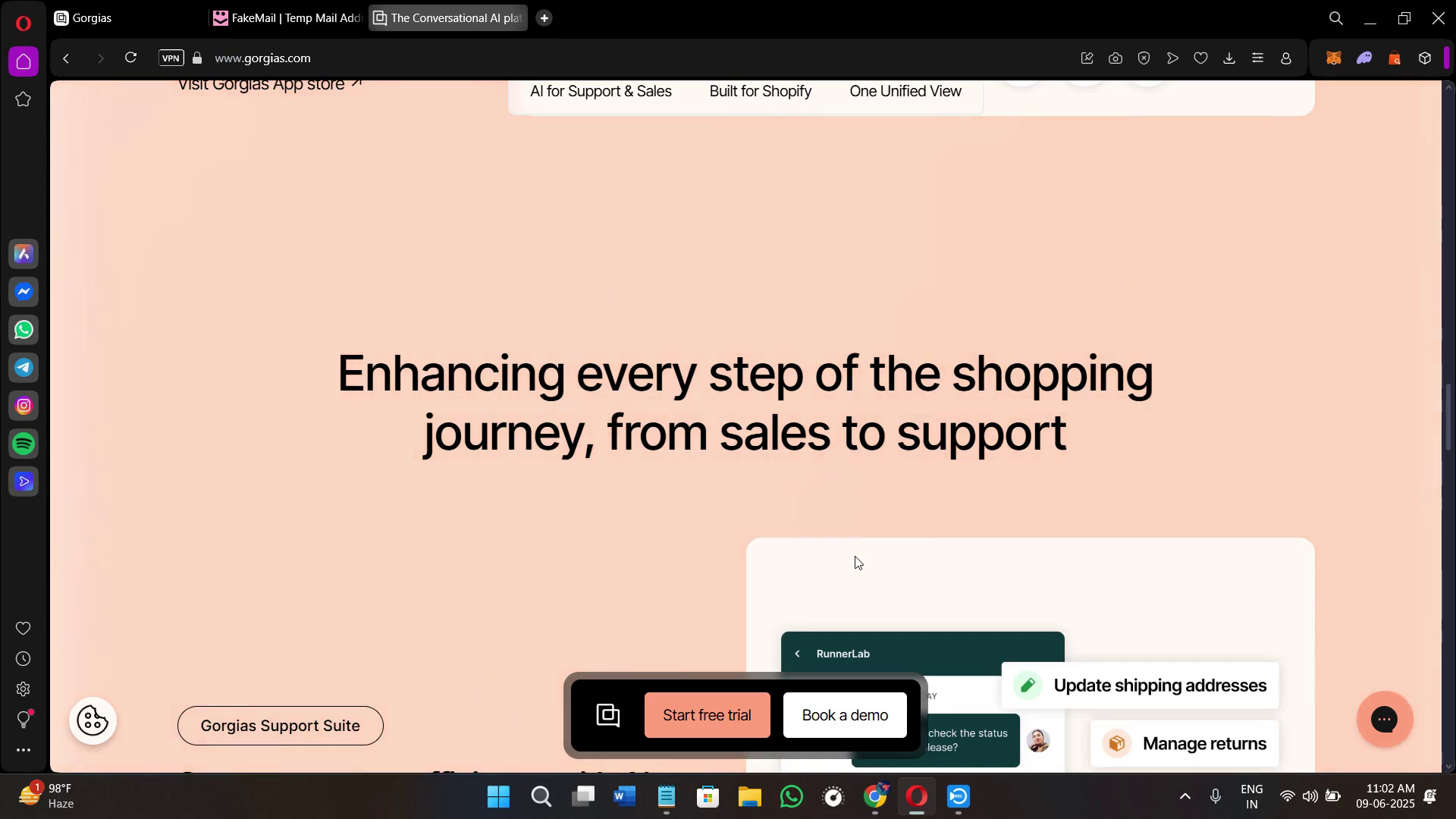
{"action": "scroll", "coordinate": [857, 589], "scroll_direction": "down", "scroll_amount": 4}
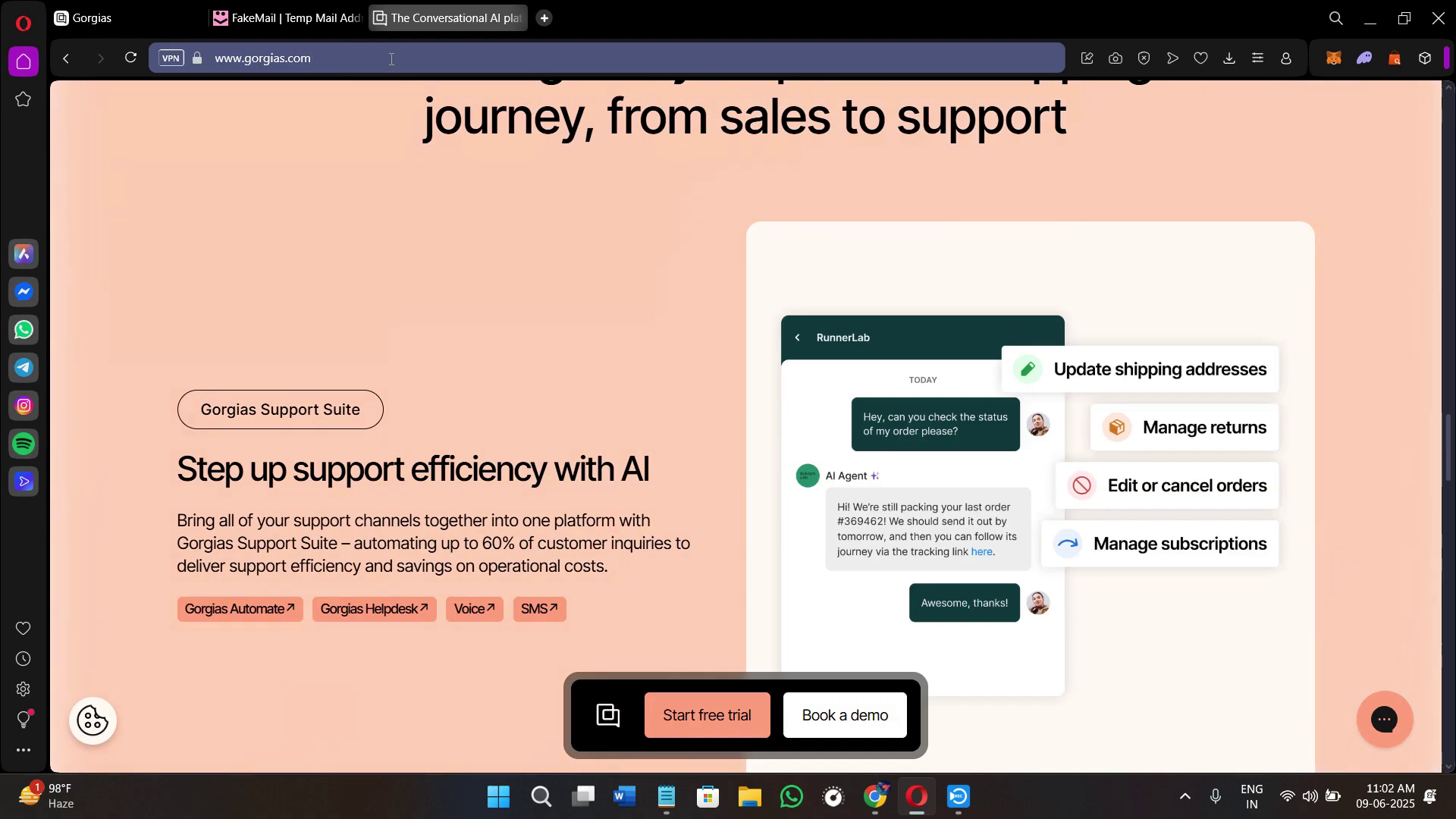
- Scroll down the rest of the homepage through the Marketing Suite, testimonials and ratings
{"action": "left_click", "coordinate": [332, 56]}
{"action": "scroll", "coordinate": [756, 463], "scroll_direction": "up", "scroll_amount": 10}
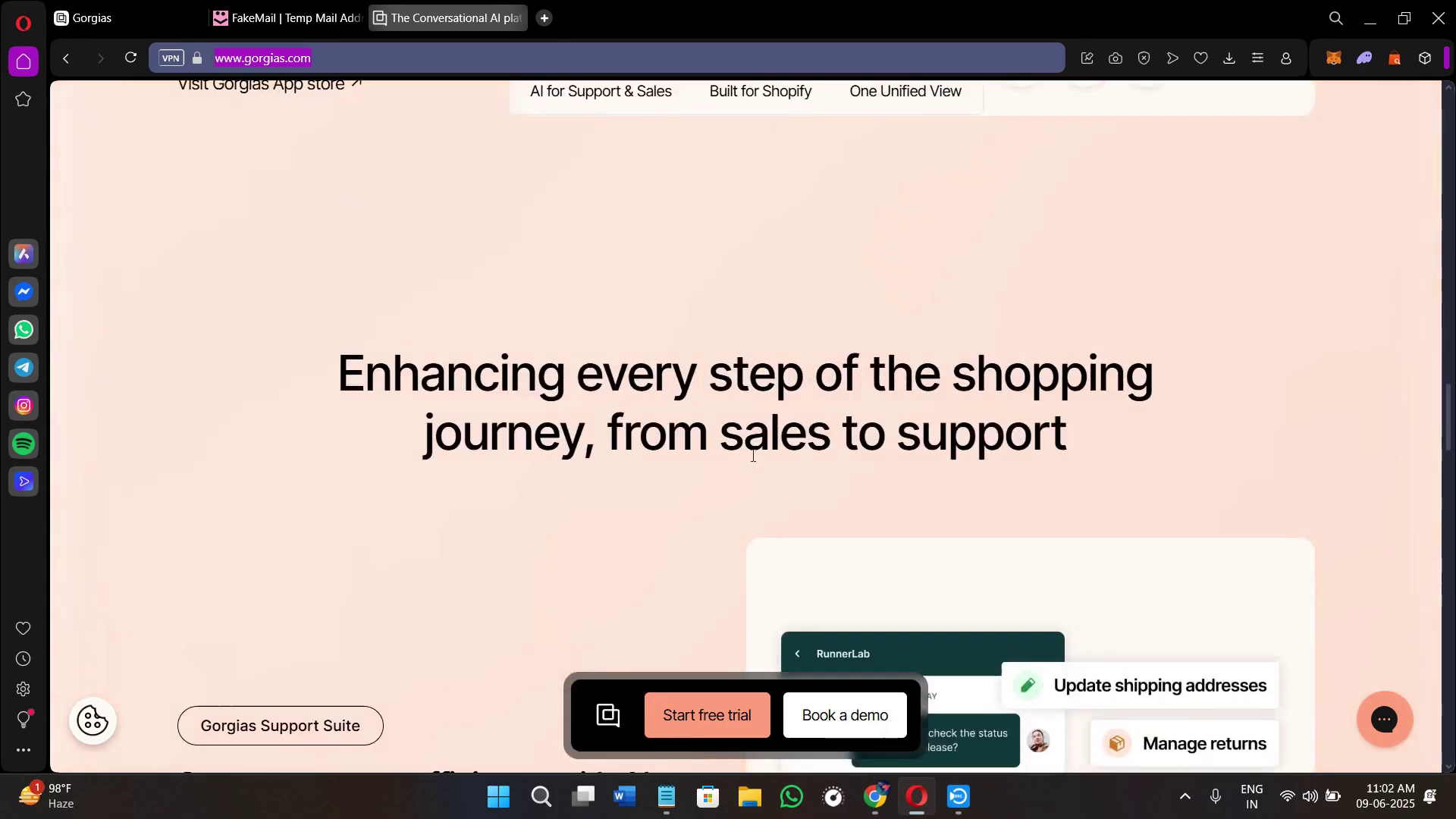
{"action": "scroll", "coordinate": [754, 460], "scroll_direction": "up", "scroll_amount": 10}
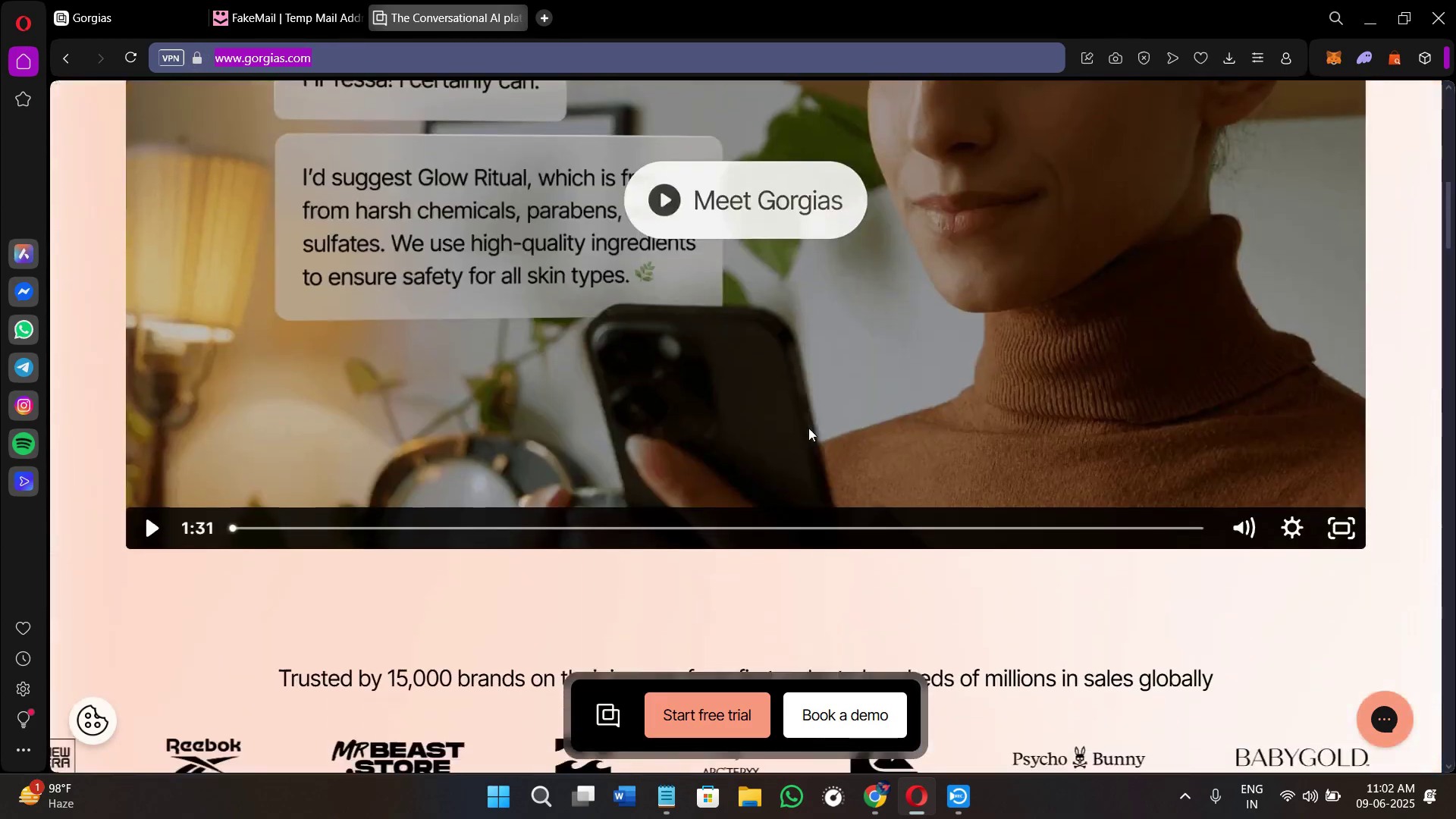
{"action": "scroll", "coordinate": [808, 433], "scroll_direction": "down", "scroll_amount": 7}
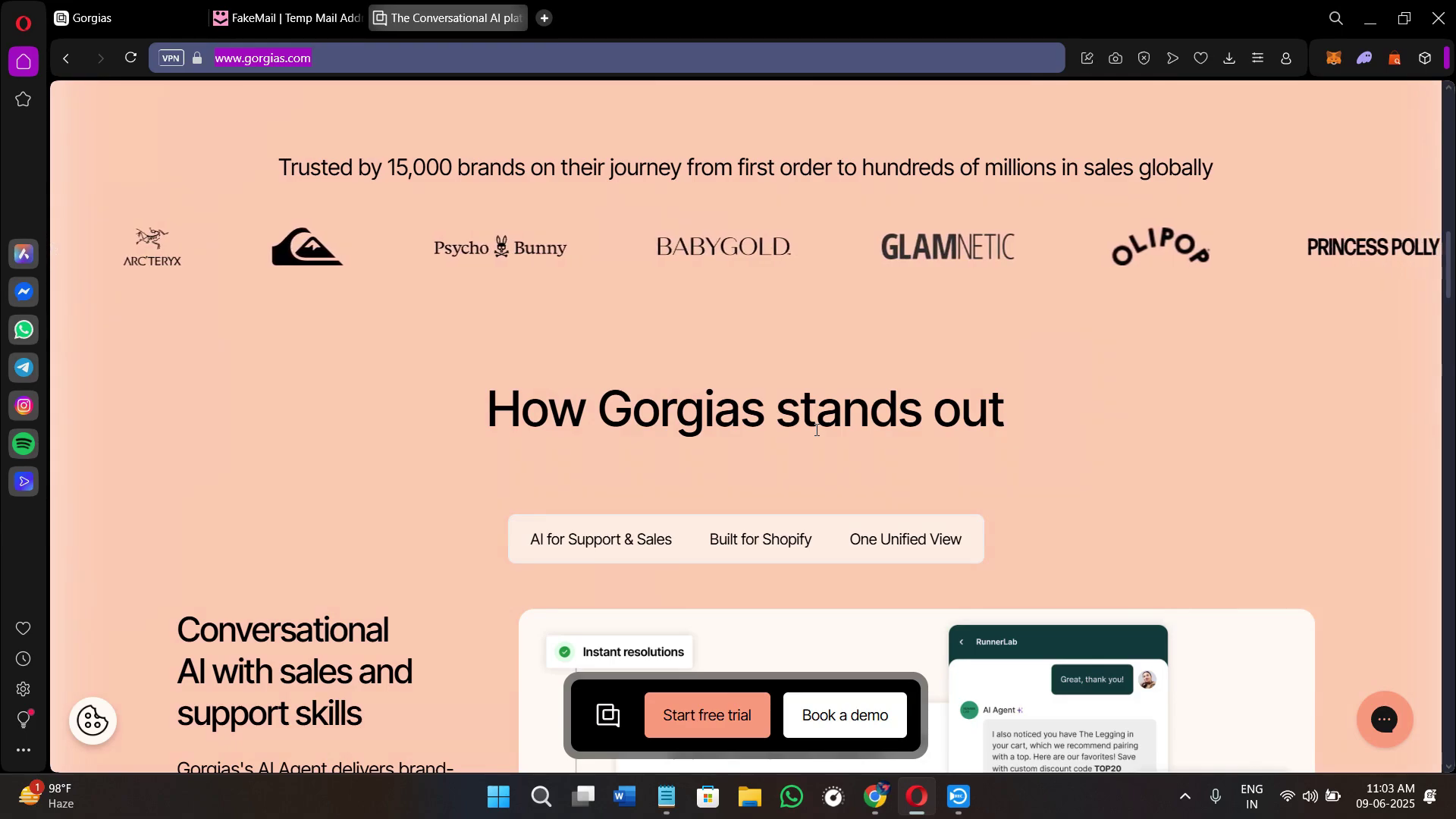
{"action": "scroll", "coordinate": [815, 455], "scroll_direction": "down", "scroll_amount": 1}
{"action": "scroll", "coordinate": [815, 494], "scroll_direction": "down", "scroll_amount": 3}
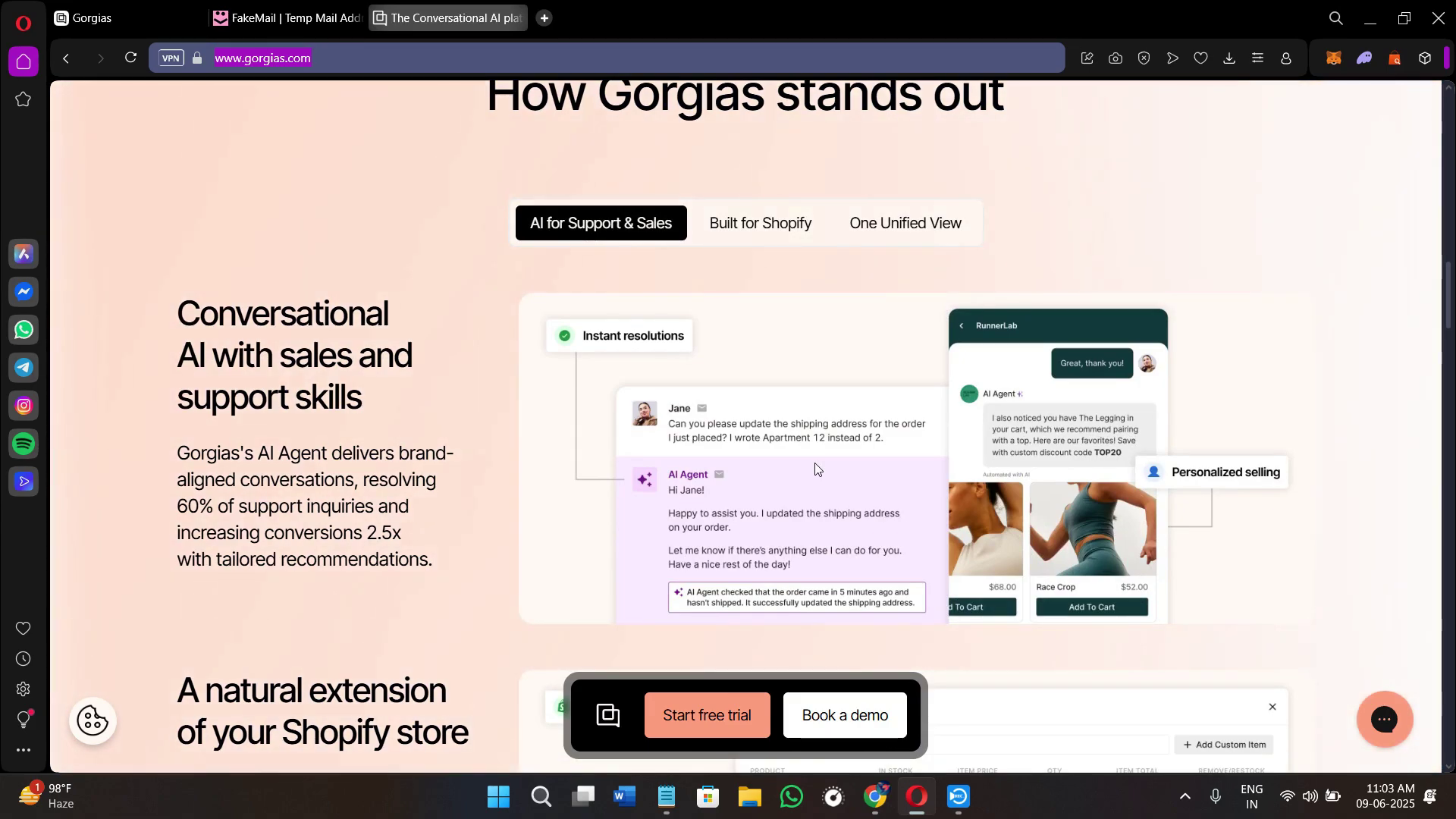
{"action": "scroll", "coordinate": [815, 468], "scroll_direction": "down", "scroll_amount": 4}
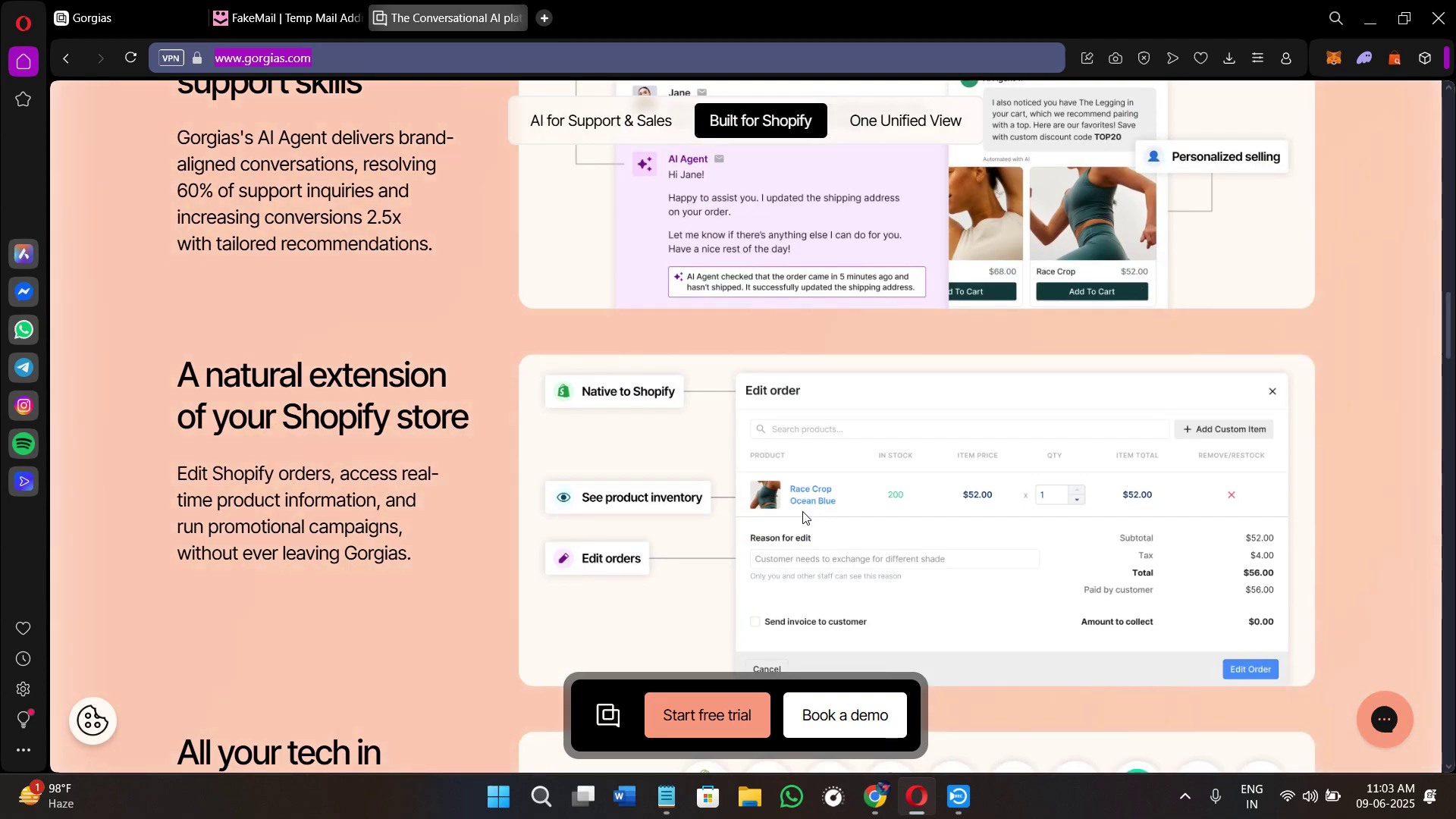
{"action": "scroll", "coordinate": [800, 565], "scroll_direction": "down", "scroll_amount": 6}
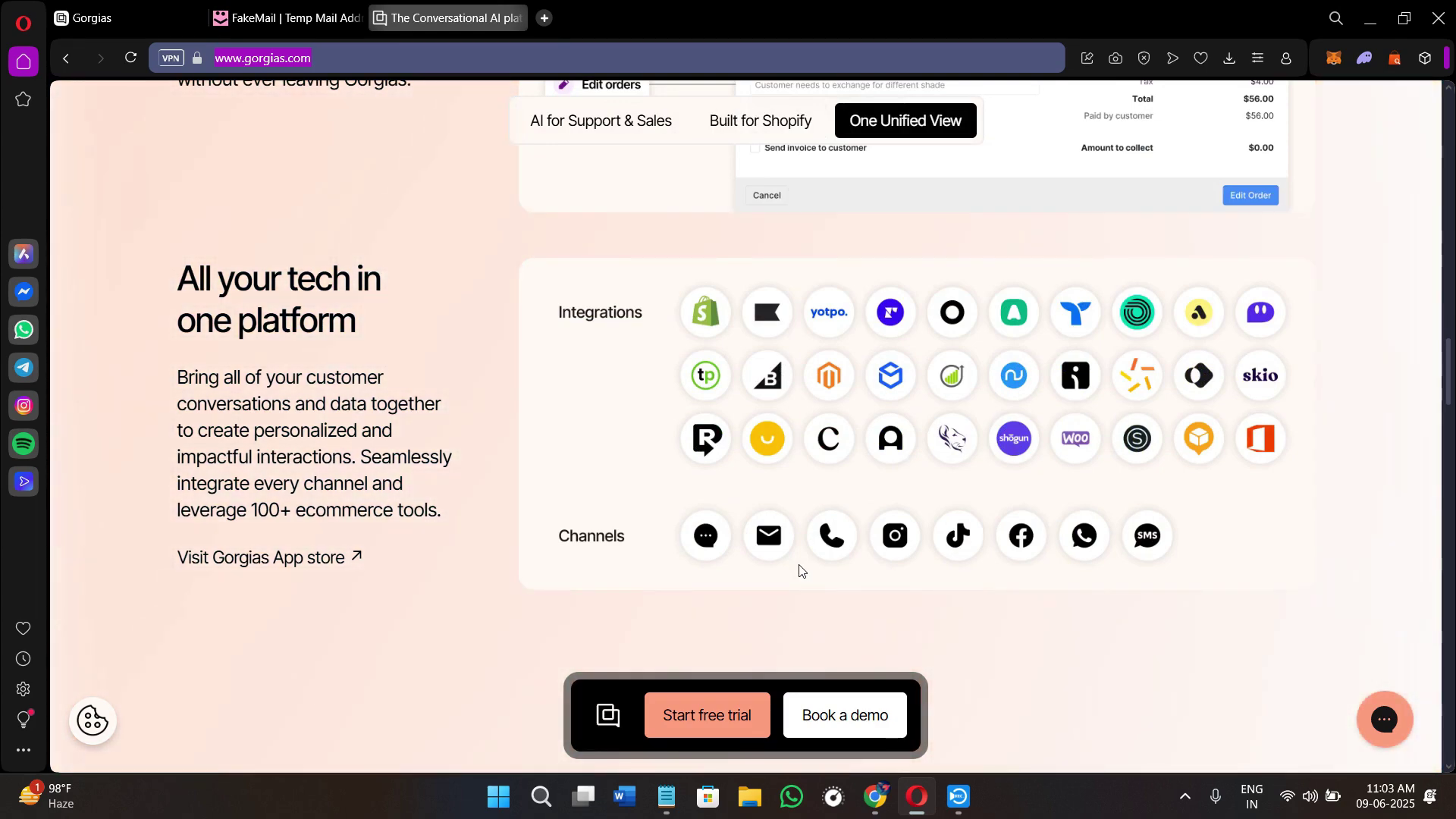
{"action": "scroll", "coordinate": [800, 570], "scroll_direction": "down", "scroll_amount": 2}
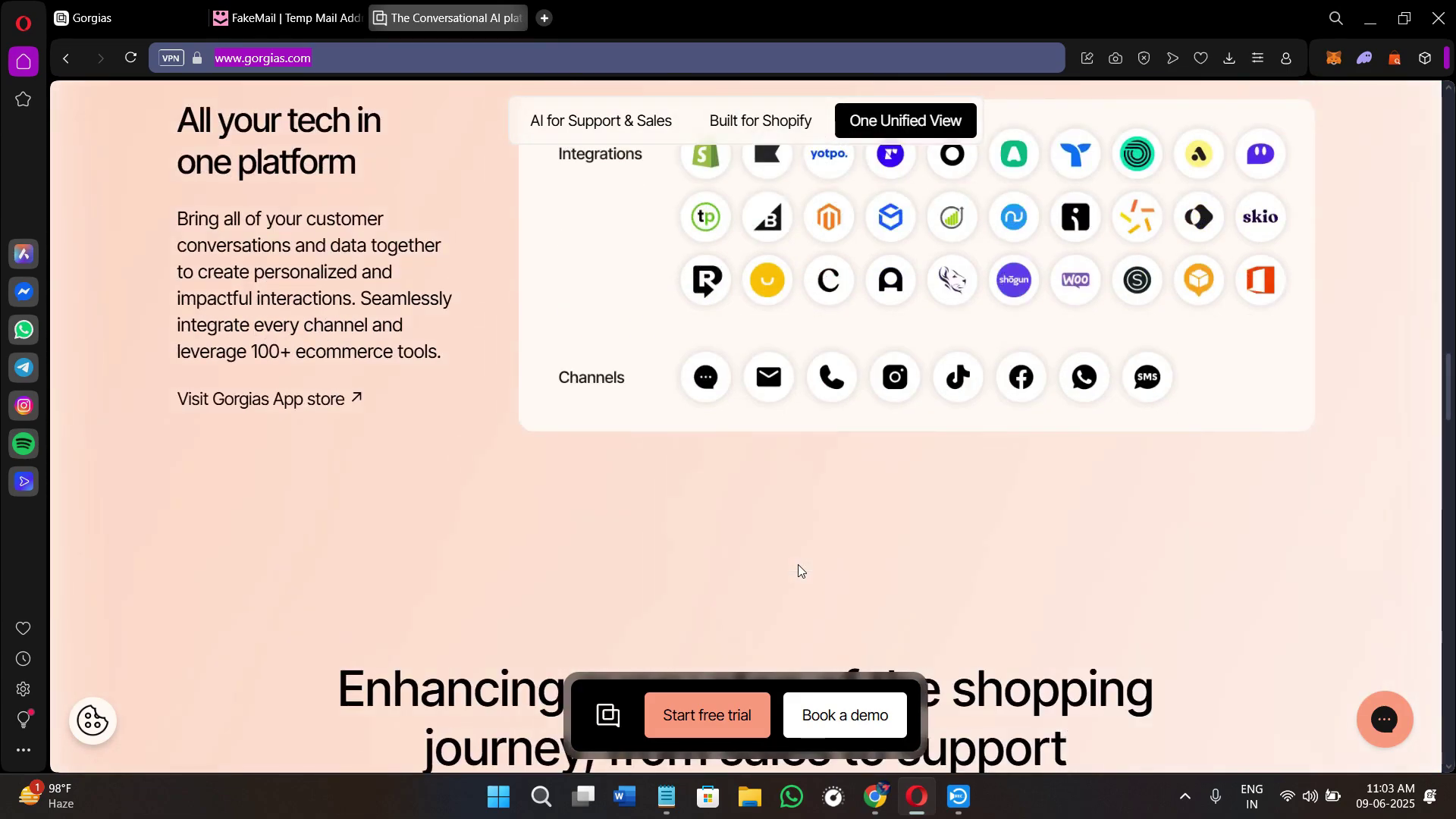
{"action": "scroll", "coordinate": [790, 562], "scroll_direction": "down", "scroll_amount": 8}
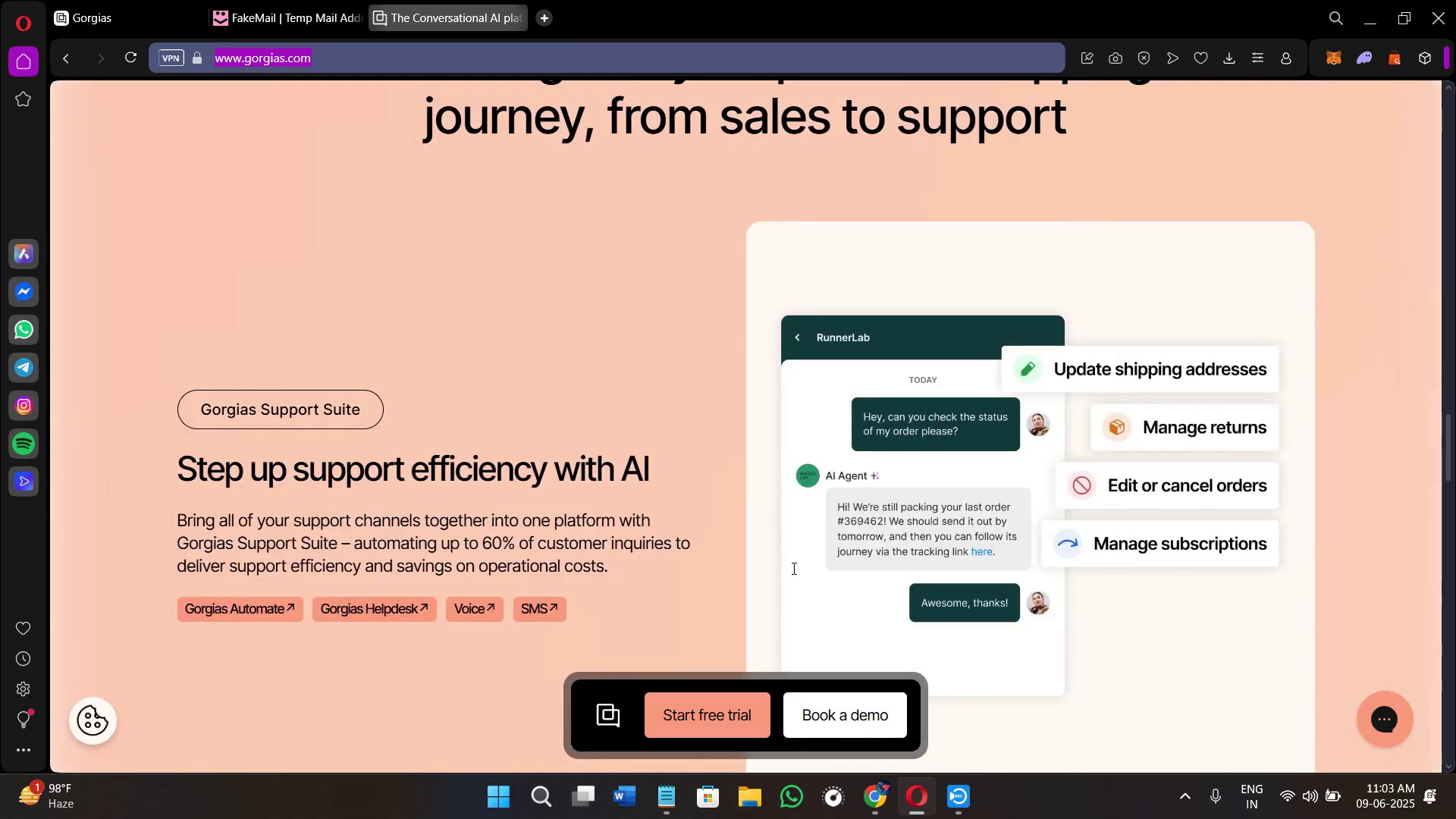
{"action": "scroll", "coordinate": [794, 555], "scroll_direction": "down", "scroll_amount": 4}
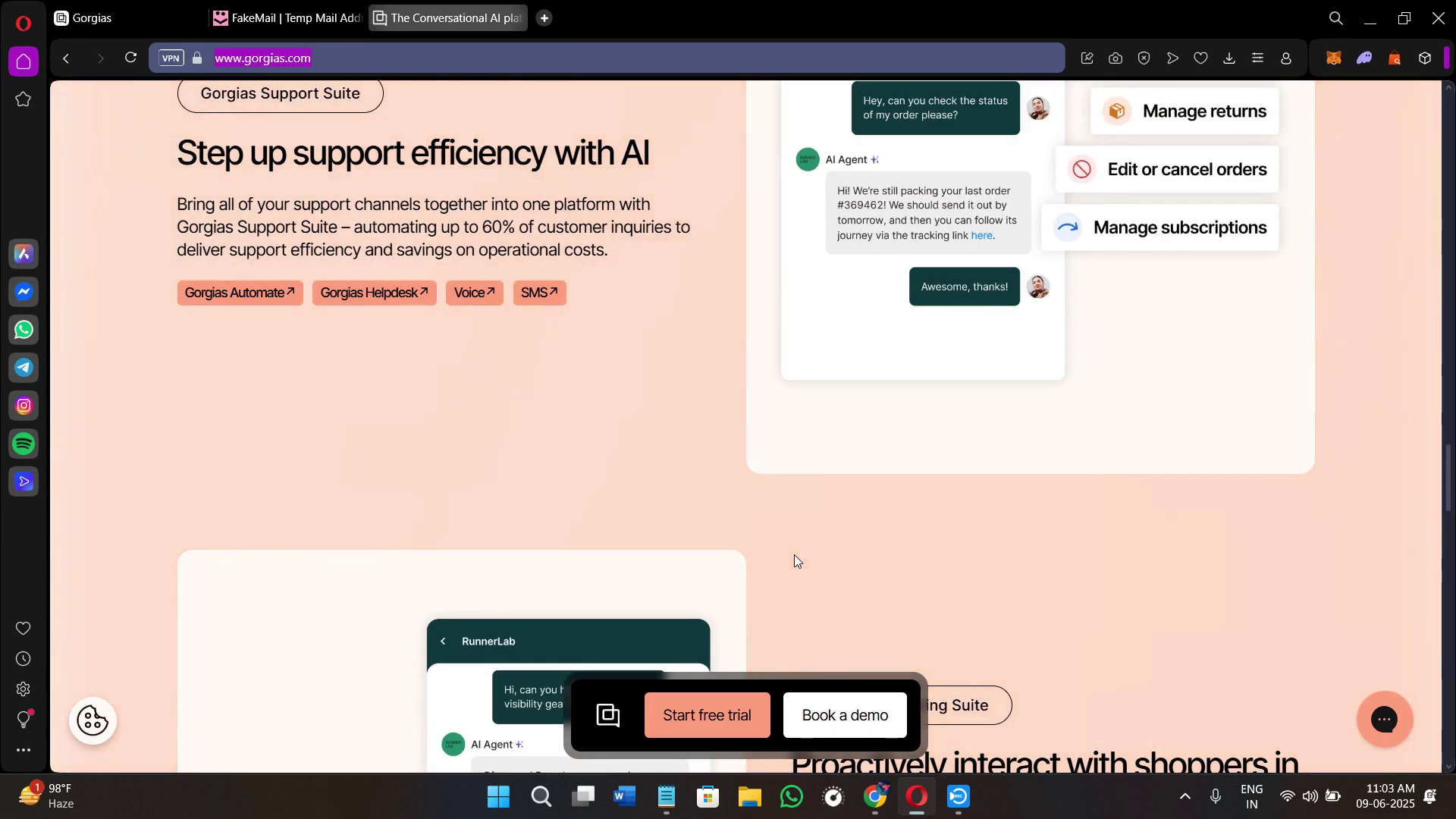
{"action": "scroll", "coordinate": [630, 578], "scroll_direction": "down", "scroll_amount": 4}
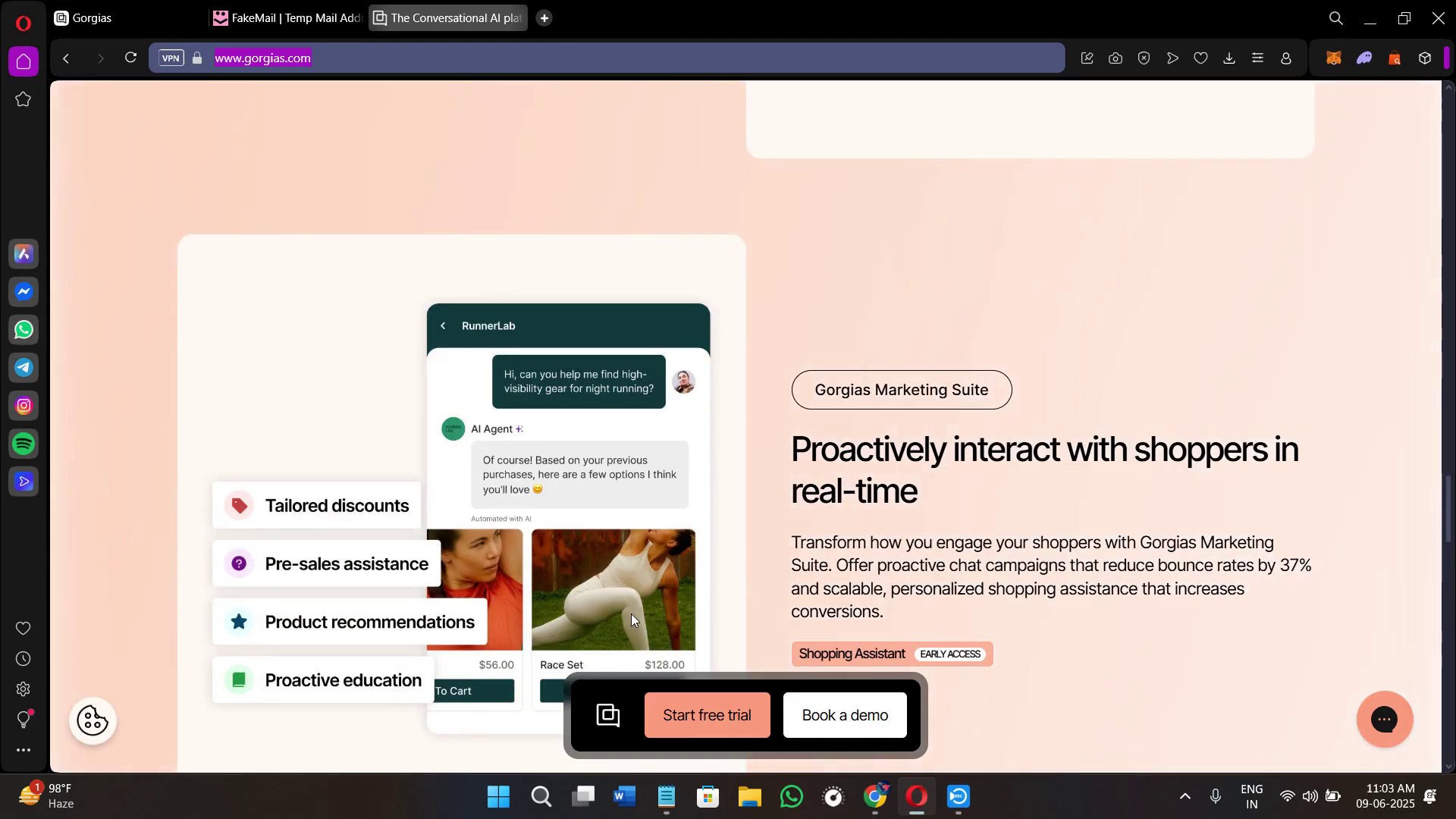
{"action": "scroll", "coordinate": [618, 611], "scroll_direction": "down", "scroll_amount": 10}
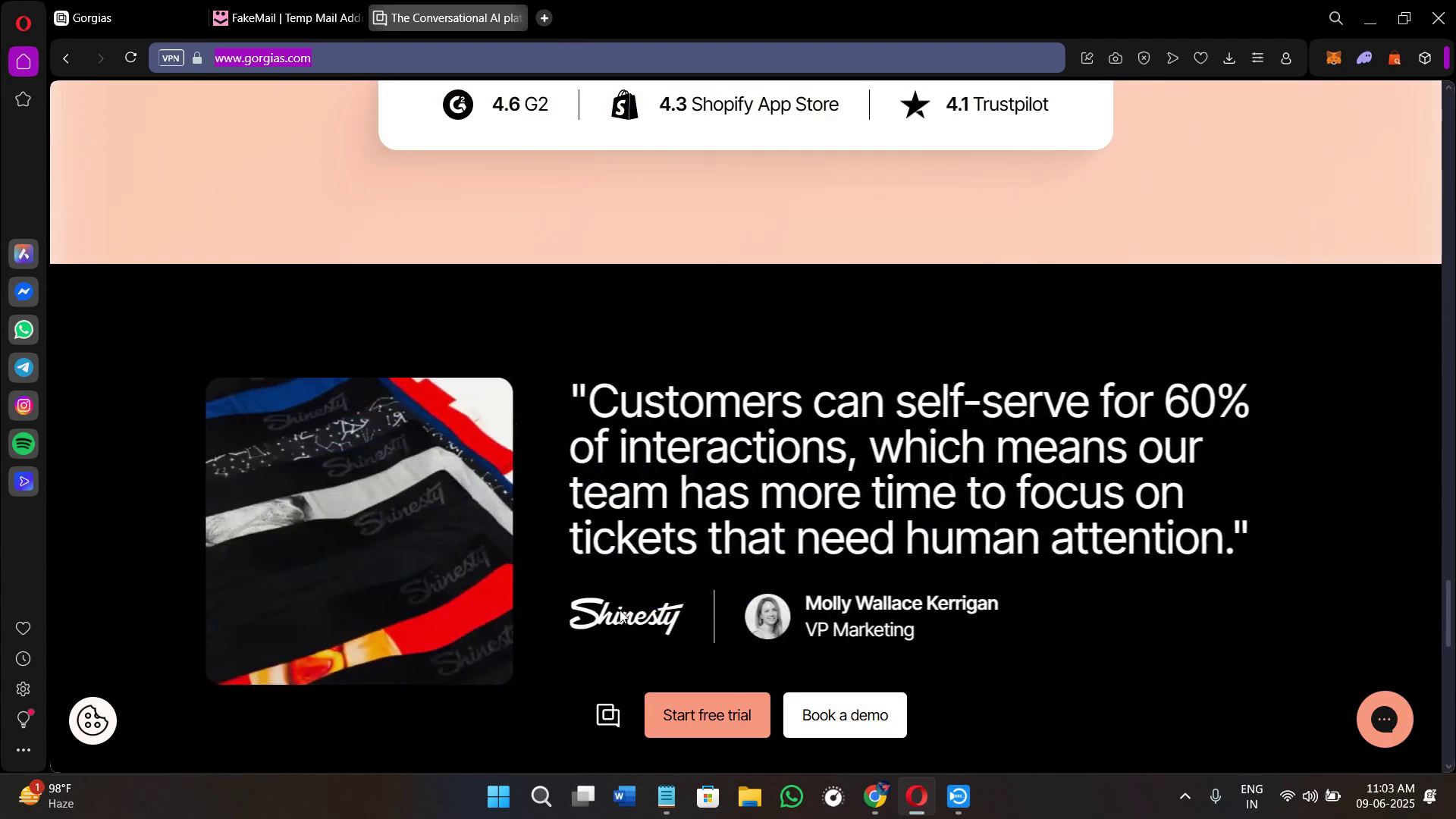
- Jump back to the top of the homepage and its Conversational AI hero
{"action": "scroll", "coordinate": [620, 616], "scroll_direction": "up", "scroll_amount": 5}
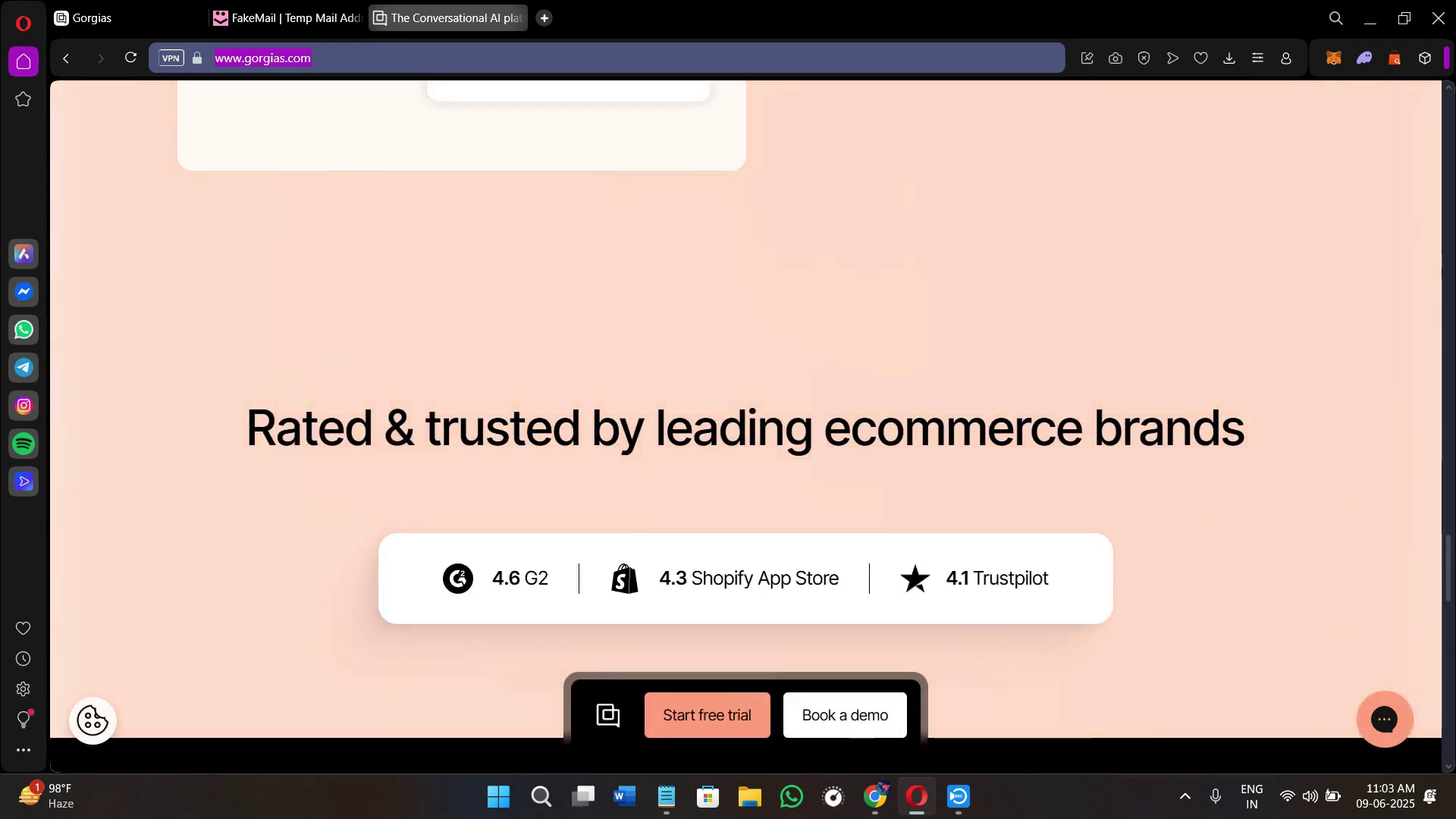
{"action": "left_click", "coordinate": [413, 198]}
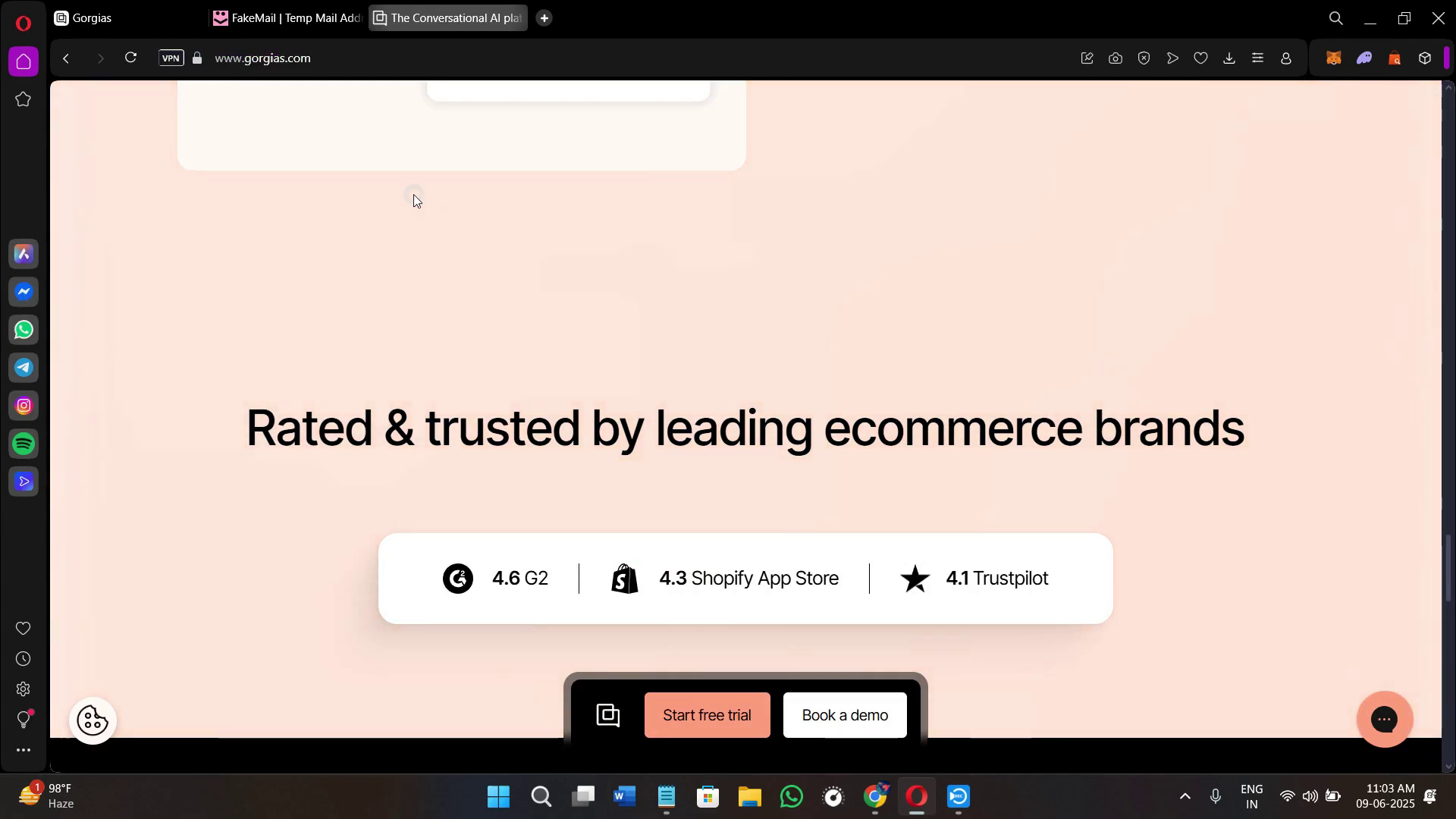
{"action": "left_click_drag", "start_coordinate": [1447, 599], "coordinate": [1447, 98]}
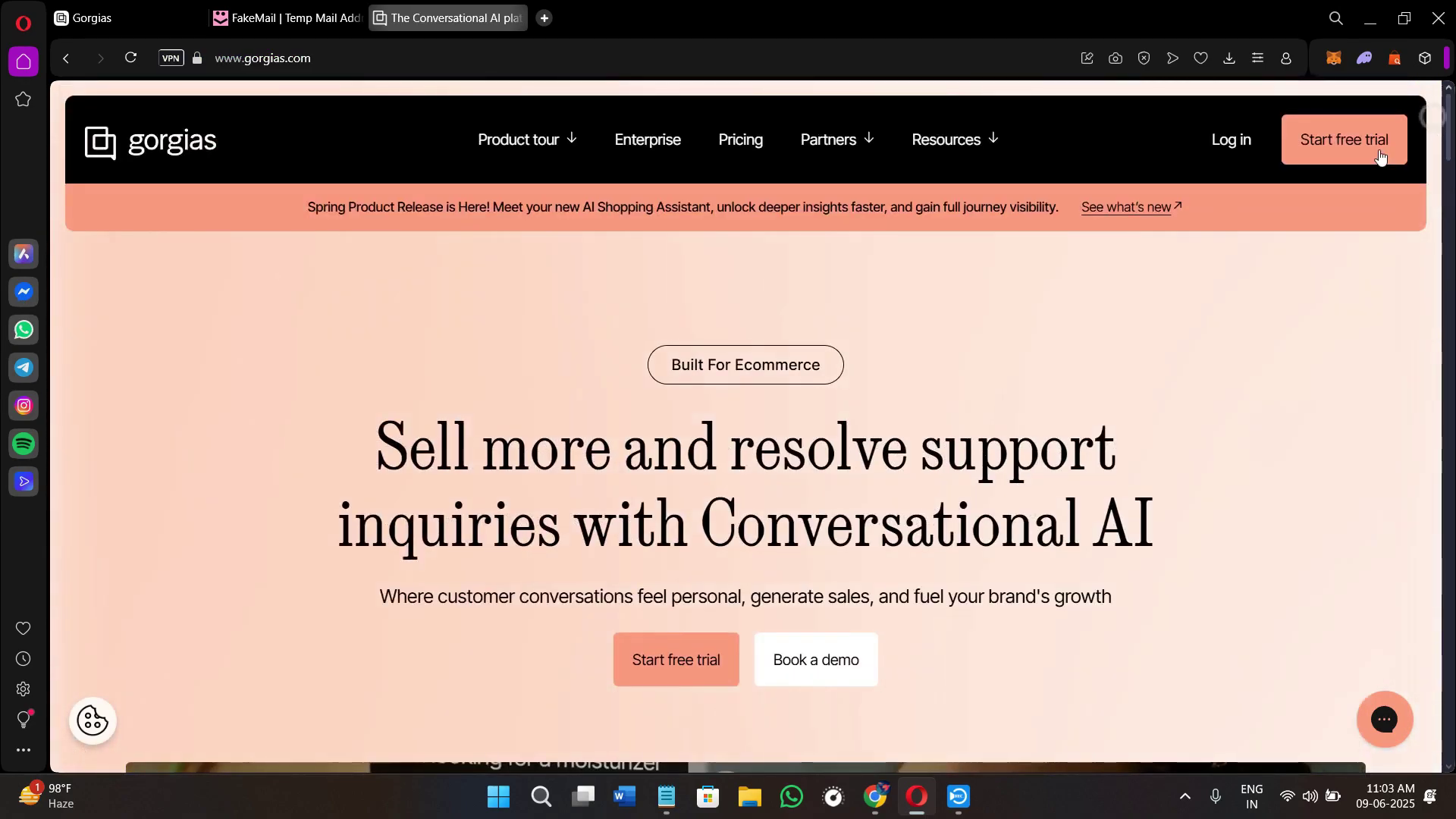
- Begin the free-trial sign-up form, then return to the Settings > Macros tab with the two generic macros
{"action": "left_click", "coordinate": [1316, 146]}
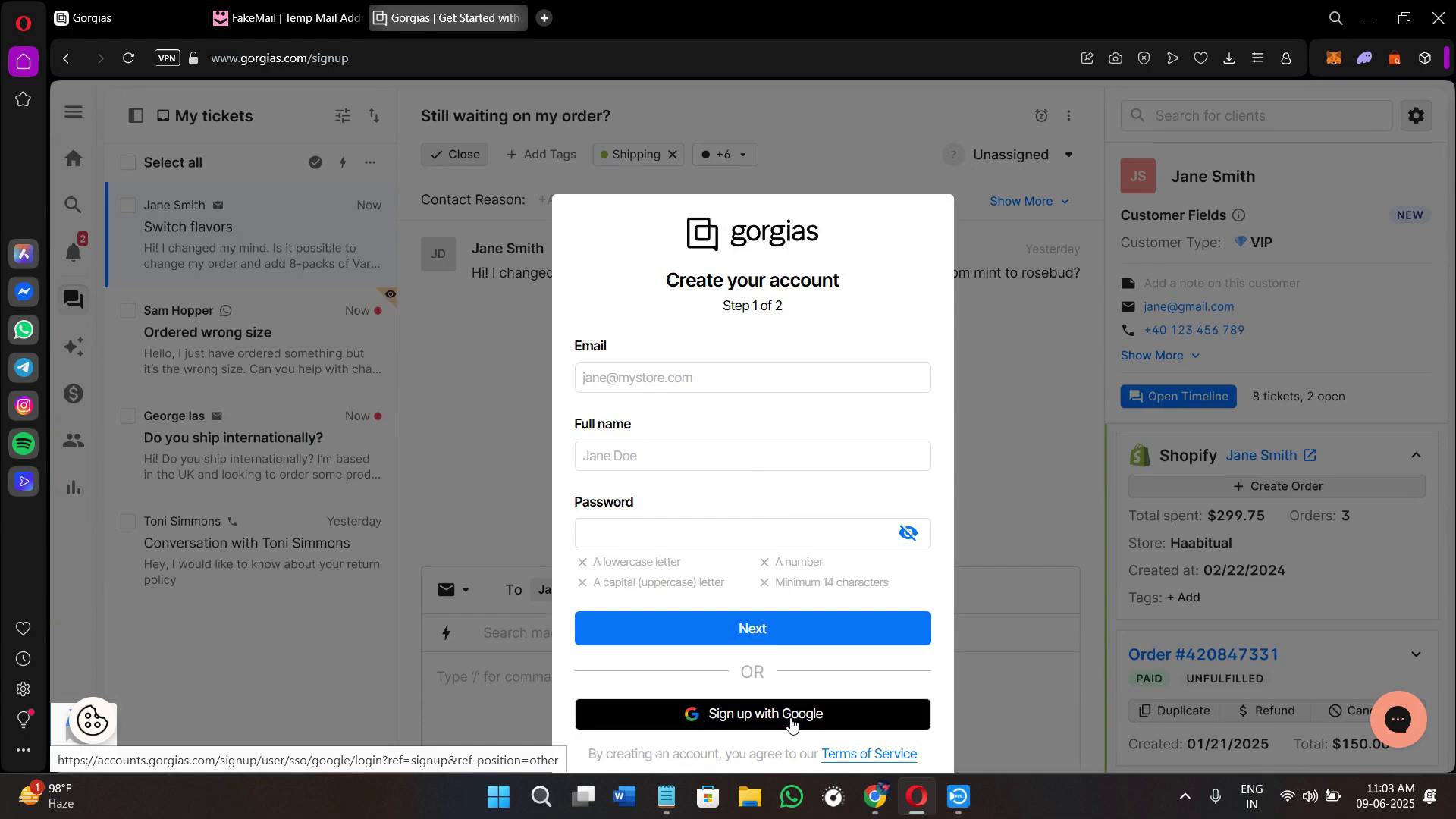
{"action": "left_click", "coordinate": [632, 386]}
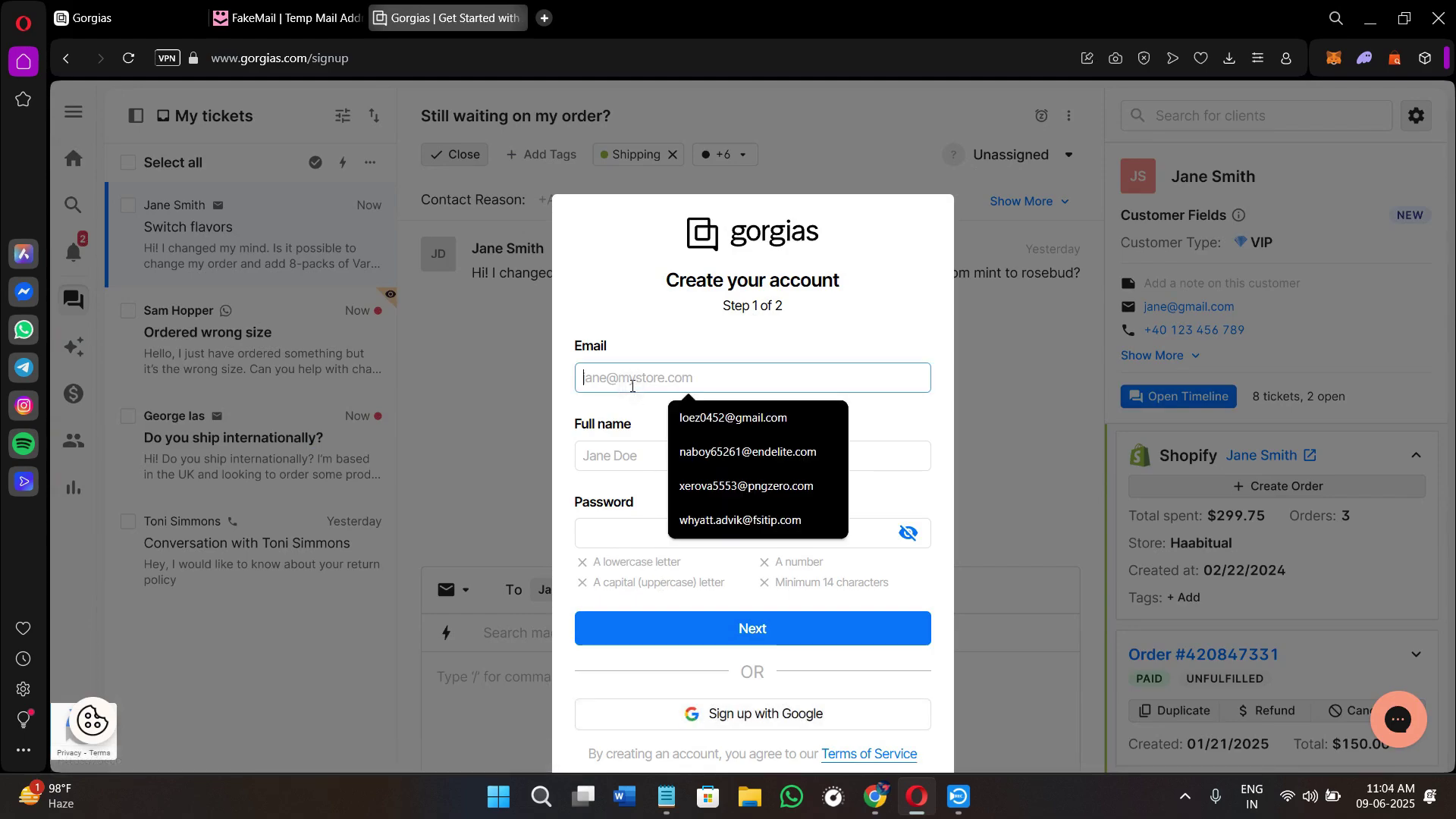
{"action": "left_click", "coordinate": [610, 464]}
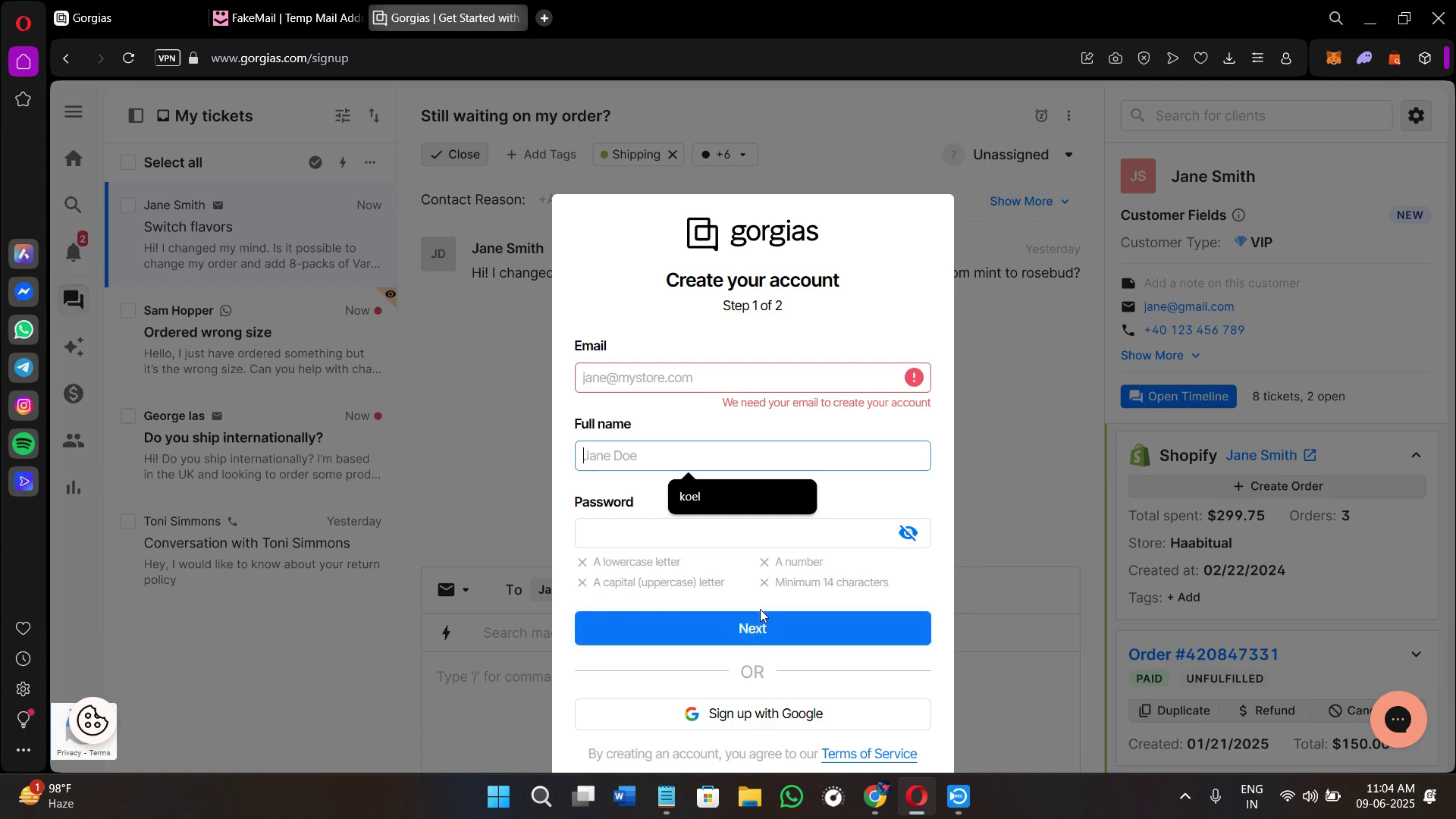
{"action": "left_click", "coordinate": [127, 18]}
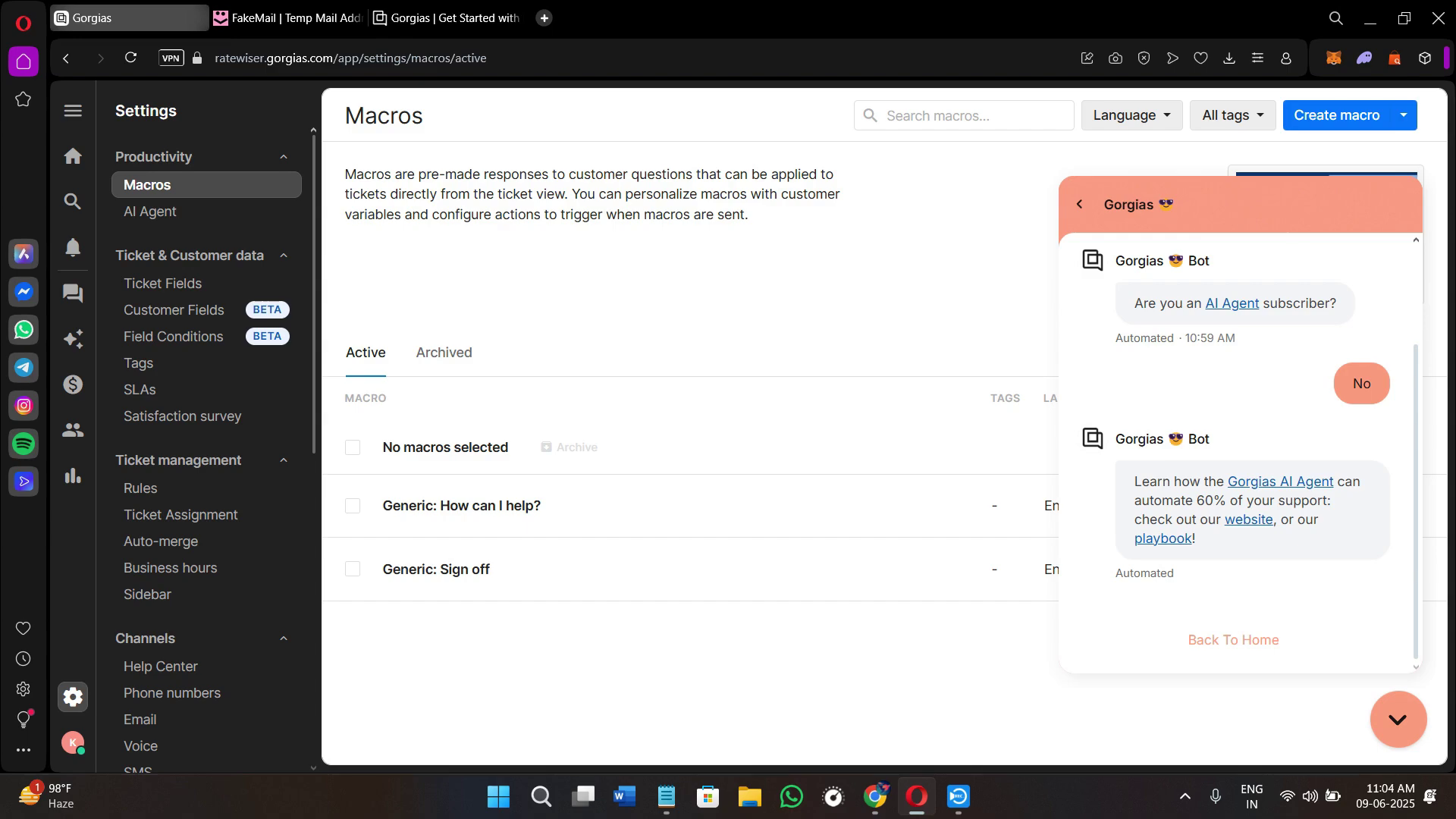
- Reset the help chat to its home screen and show the helpdesk Home welcome checklist
{"action": "left_click", "coordinate": [1080, 205]}
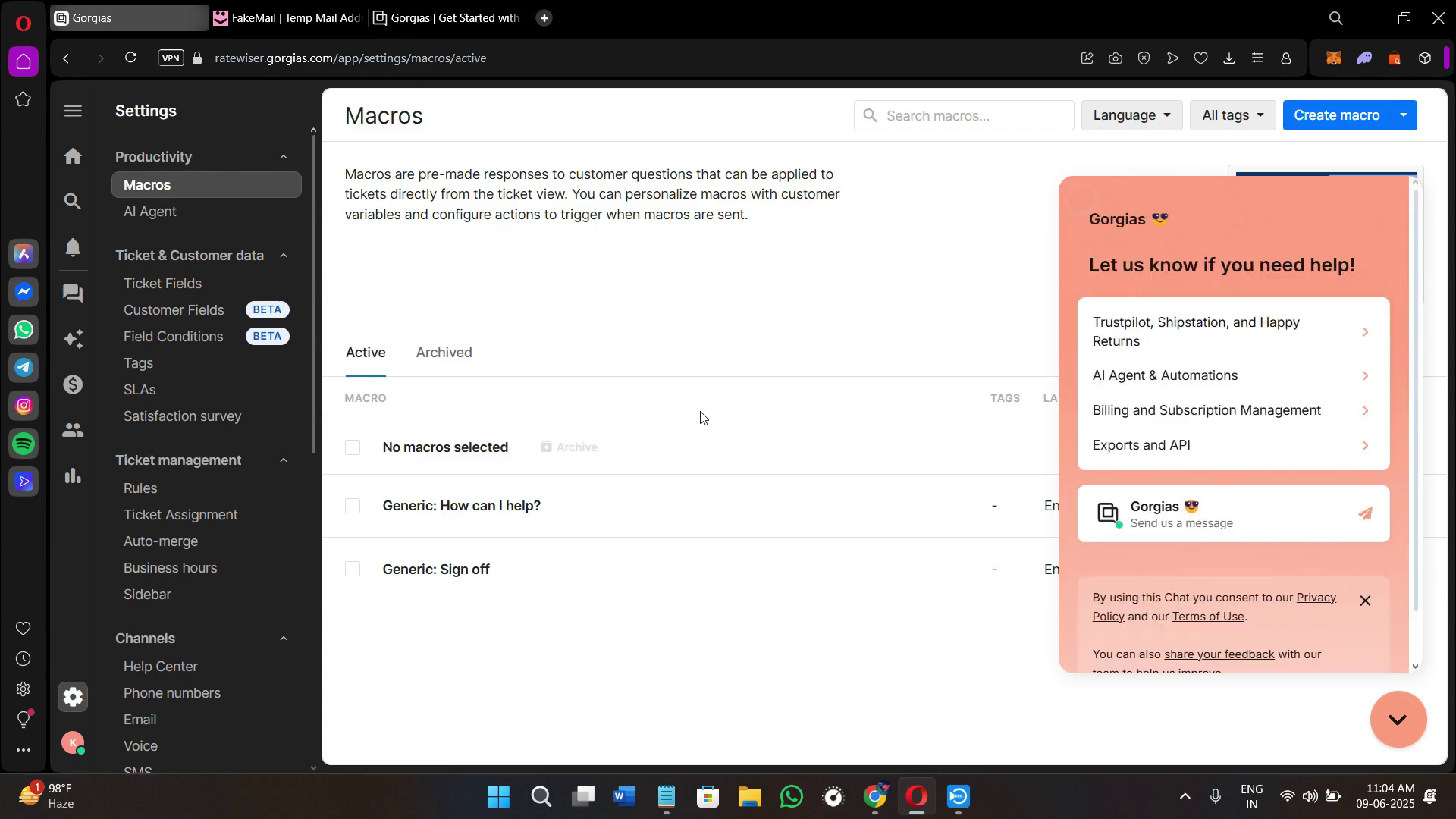
{"action": "left_click", "coordinate": [72, 157]}
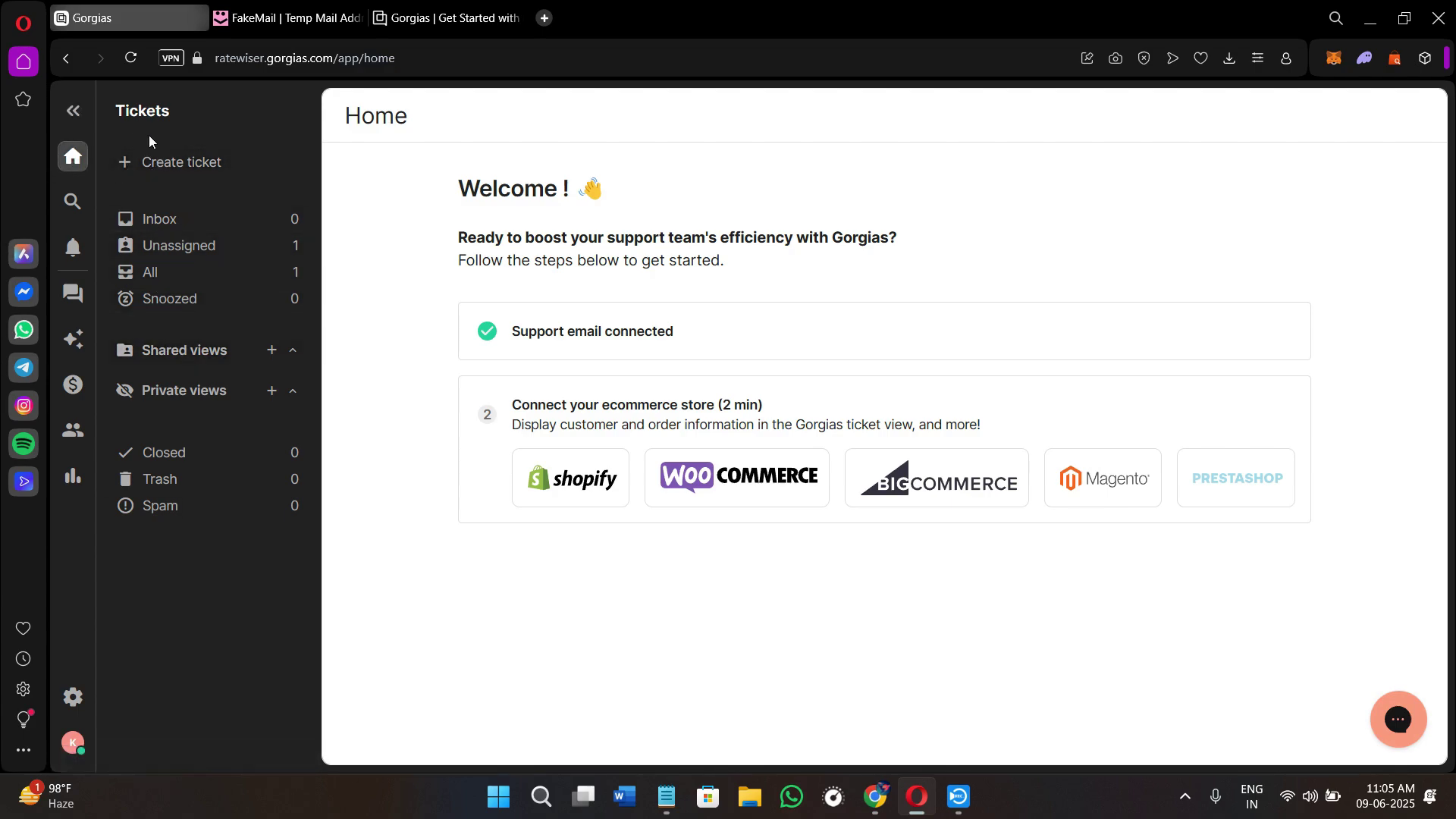
- Open a blank new ticket, enter 'zxzZxx' as the subject and add a Product value
{"action": "left_click", "coordinate": [165, 175]}
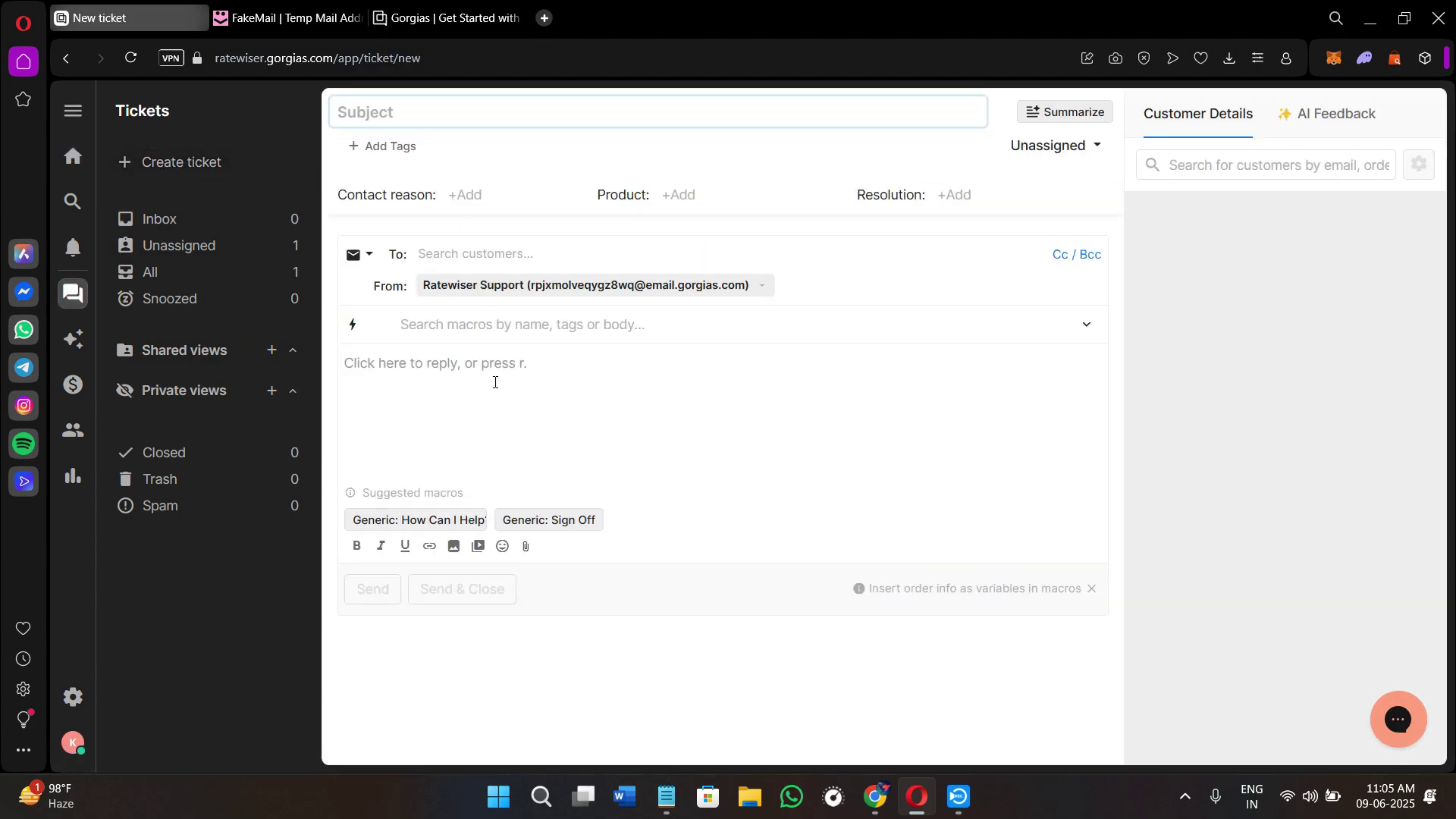
{"action": "left_click", "coordinate": [379, 116]}
{"action": "type", "text": "zxzZxx"}
{"action": "left_click", "coordinate": [661, 200]}
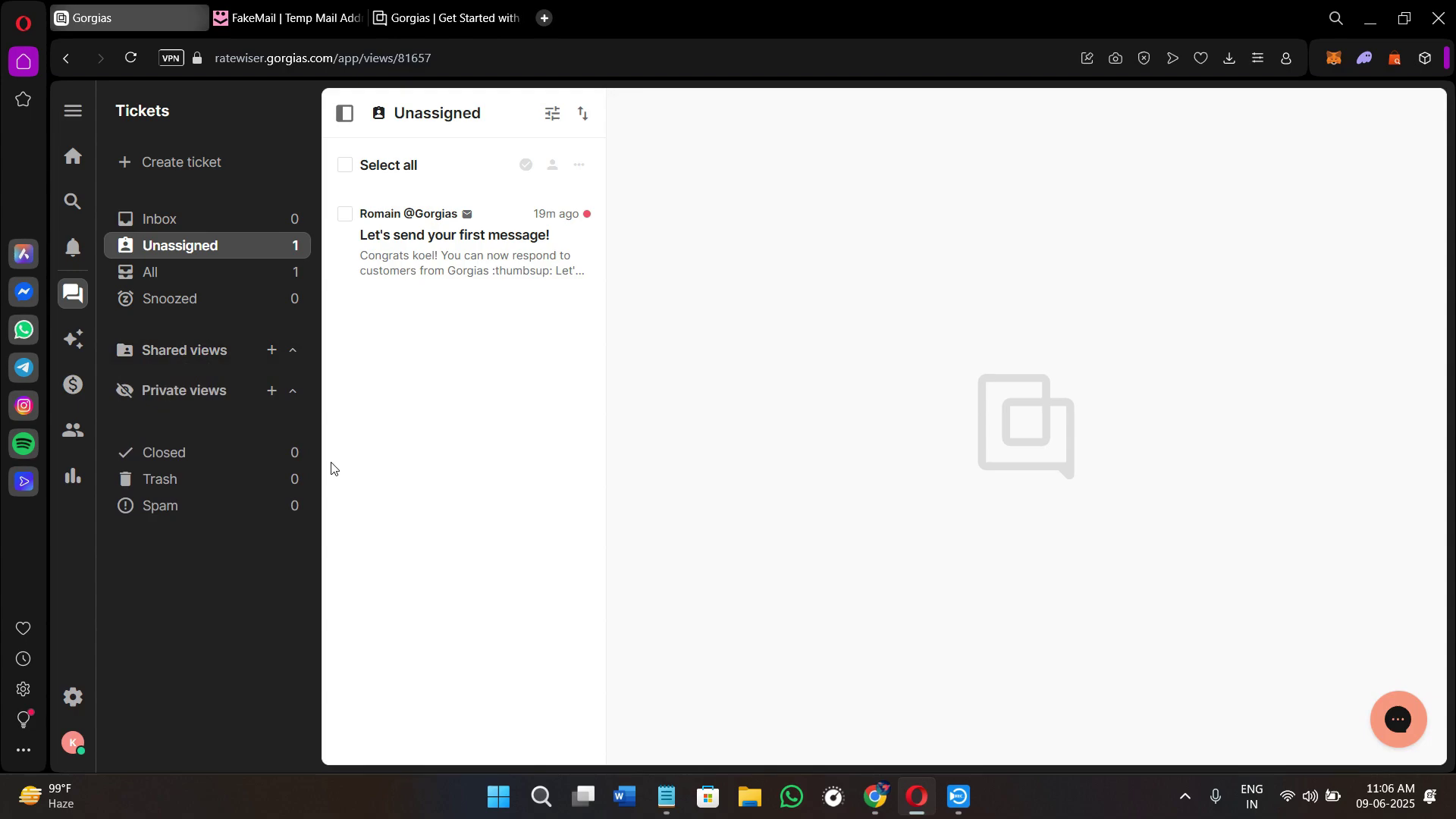
- Collapse and re-expand Private views, then switch to the empty Inbox ticket view
{"action": "left_click", "coordinate": [155, 392]}
{"action": "left_click", "coordinate": [122, 399]}
{"action": "left_click", "coordinate": [203, 224]}
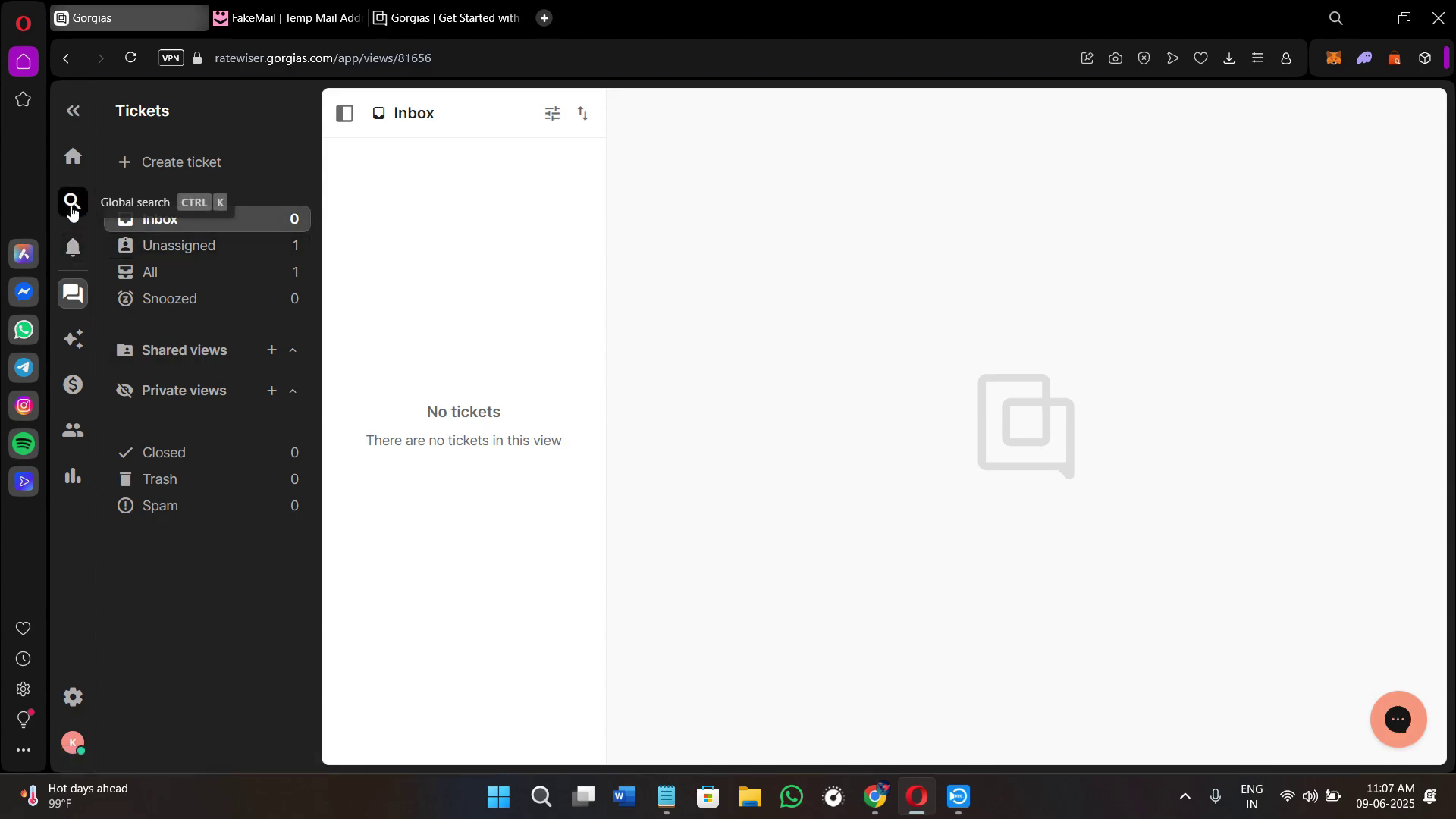
- Open and dismiss global search, then visit the AI Agent page and the Convert overview
{"action": "left_click", "coordinate": [72, 201]}
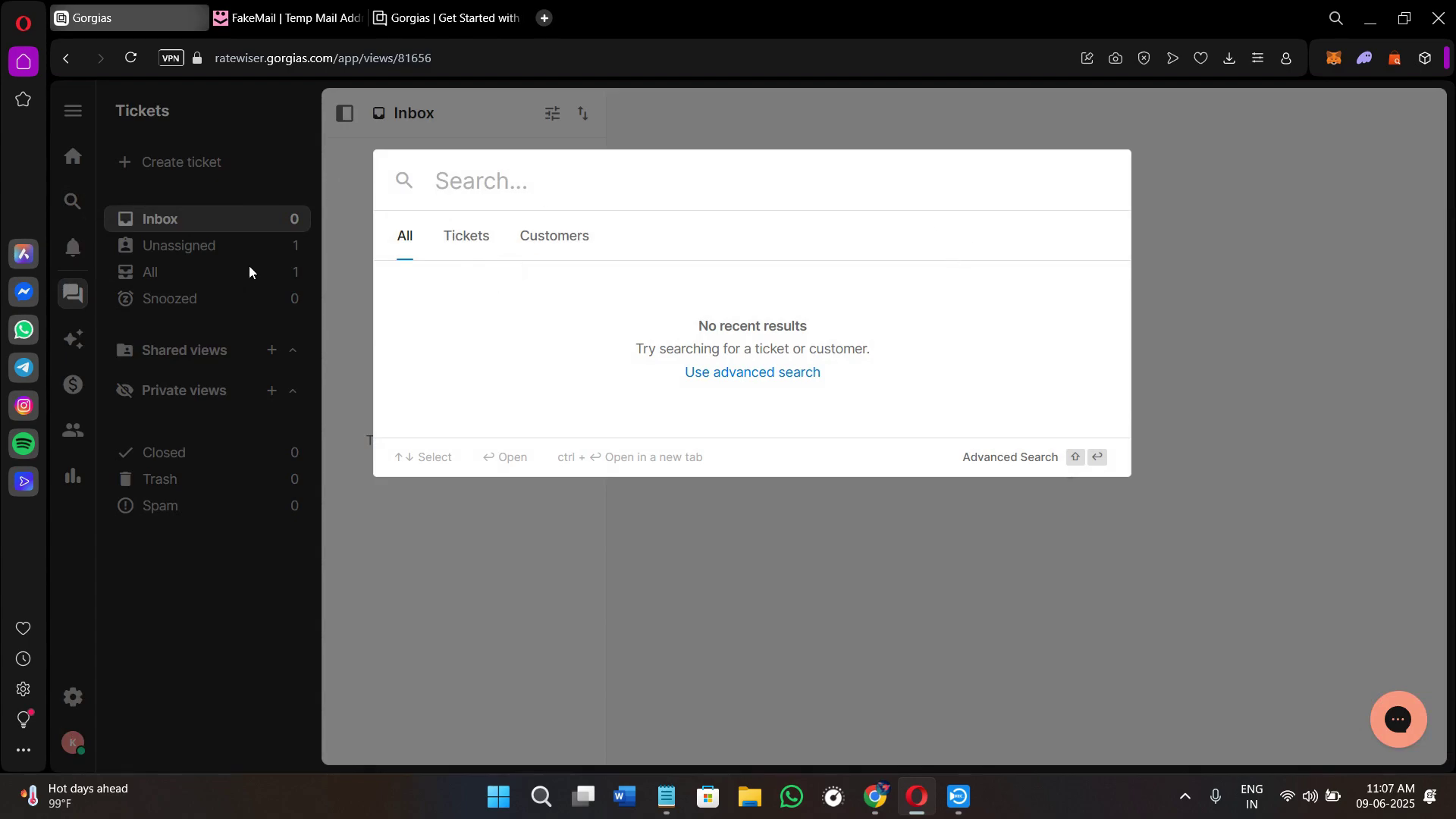
{"action": "left_click", "coordinate": [219, 265]}
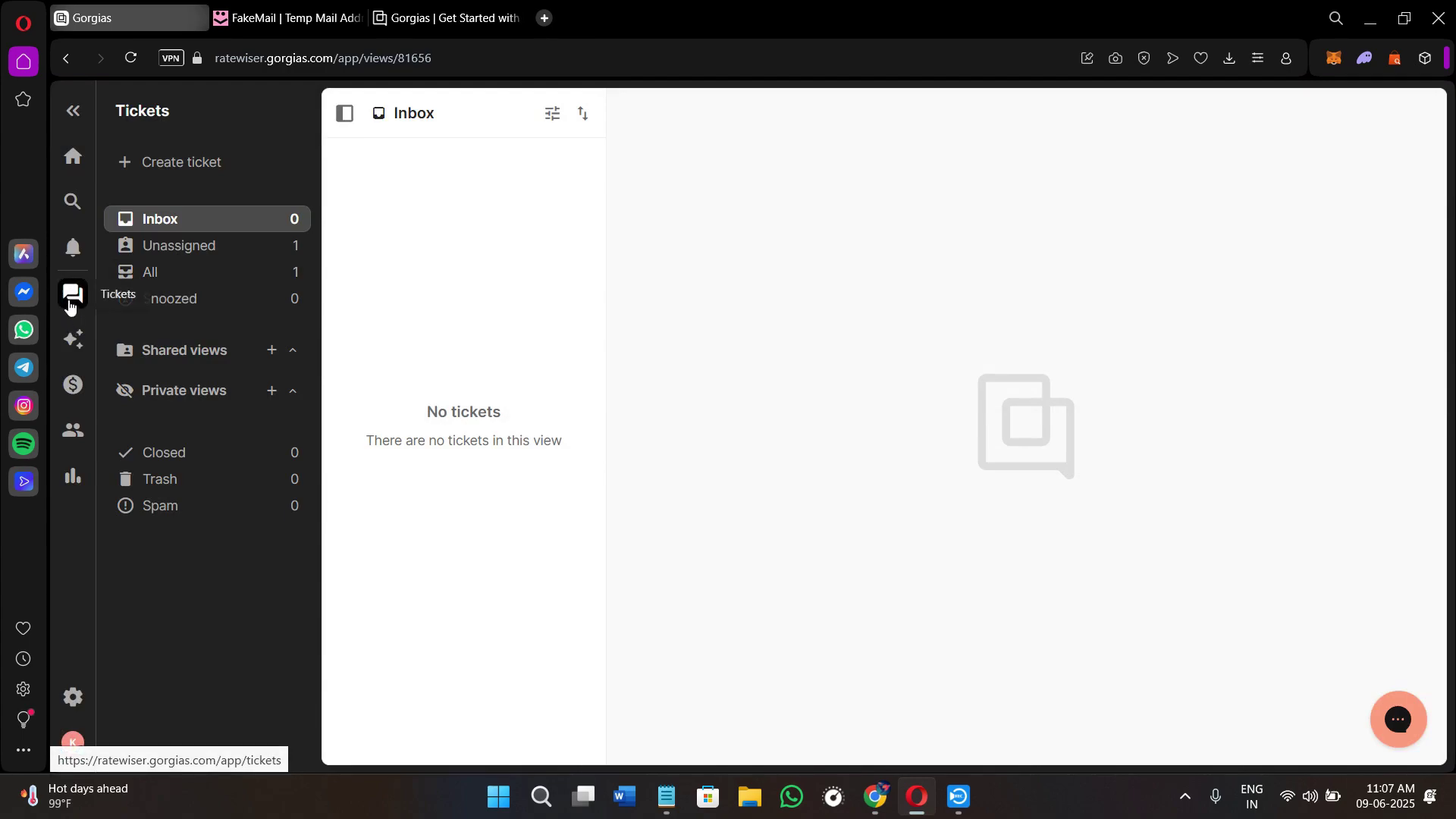
{"action": "left_click", "coordinate": [74, 339]}
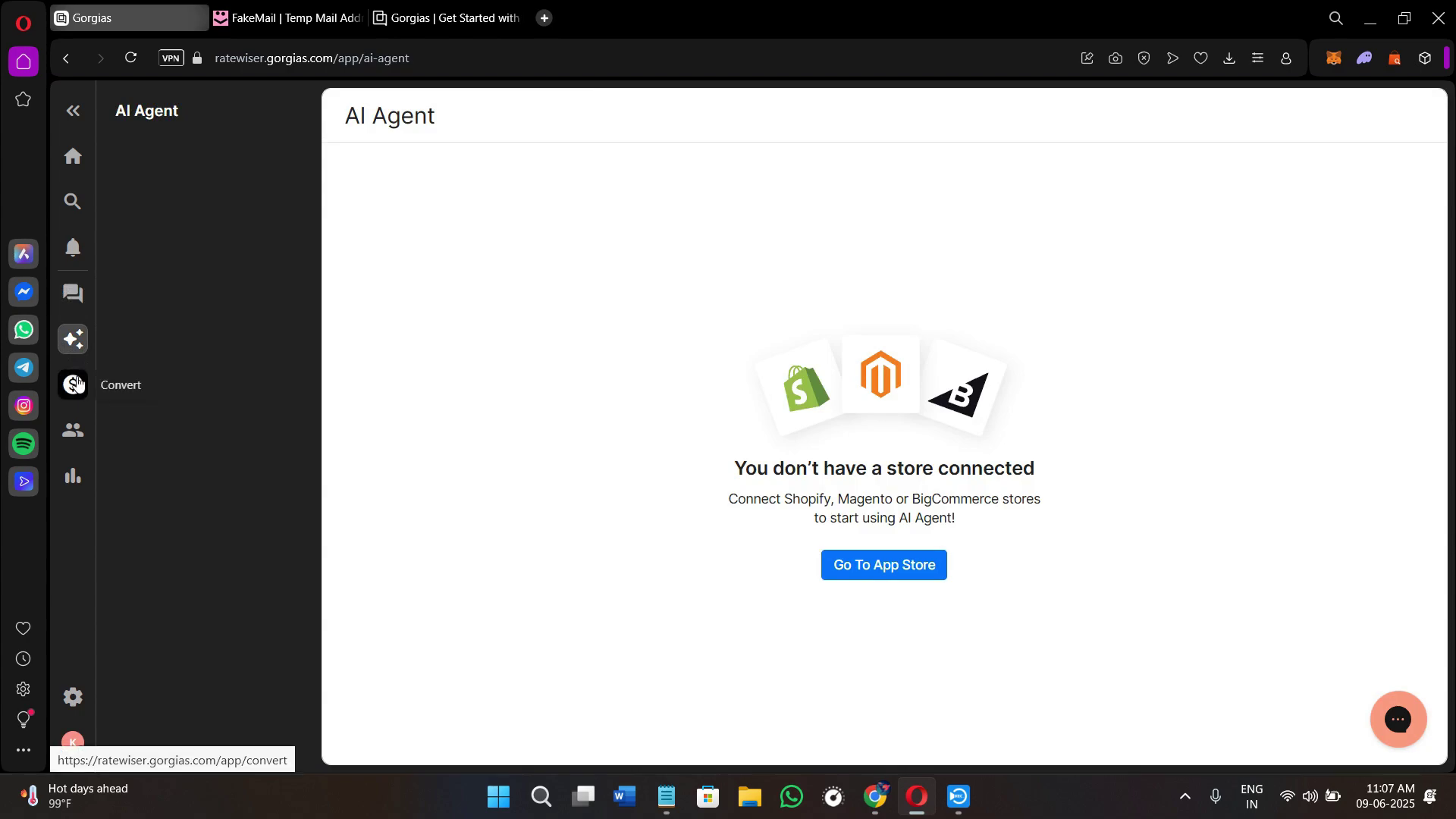
{"action": "left_click", "coordinate": [77, 383]}
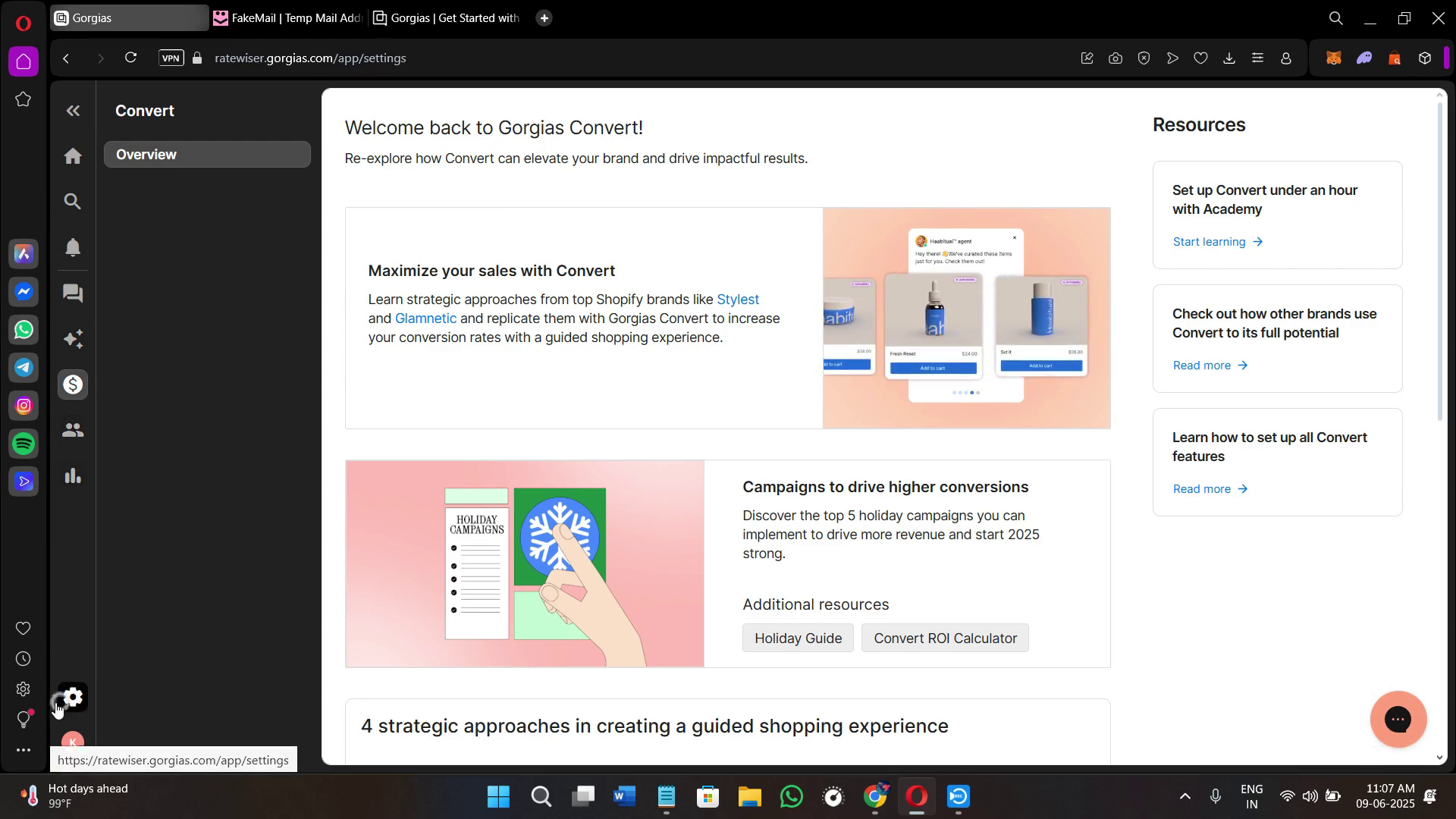
- Create a macro from the Settings Macros page, leaving the Add macro form named 'New macro'
{"action": "left_click", "coordinate": [65, 700]}
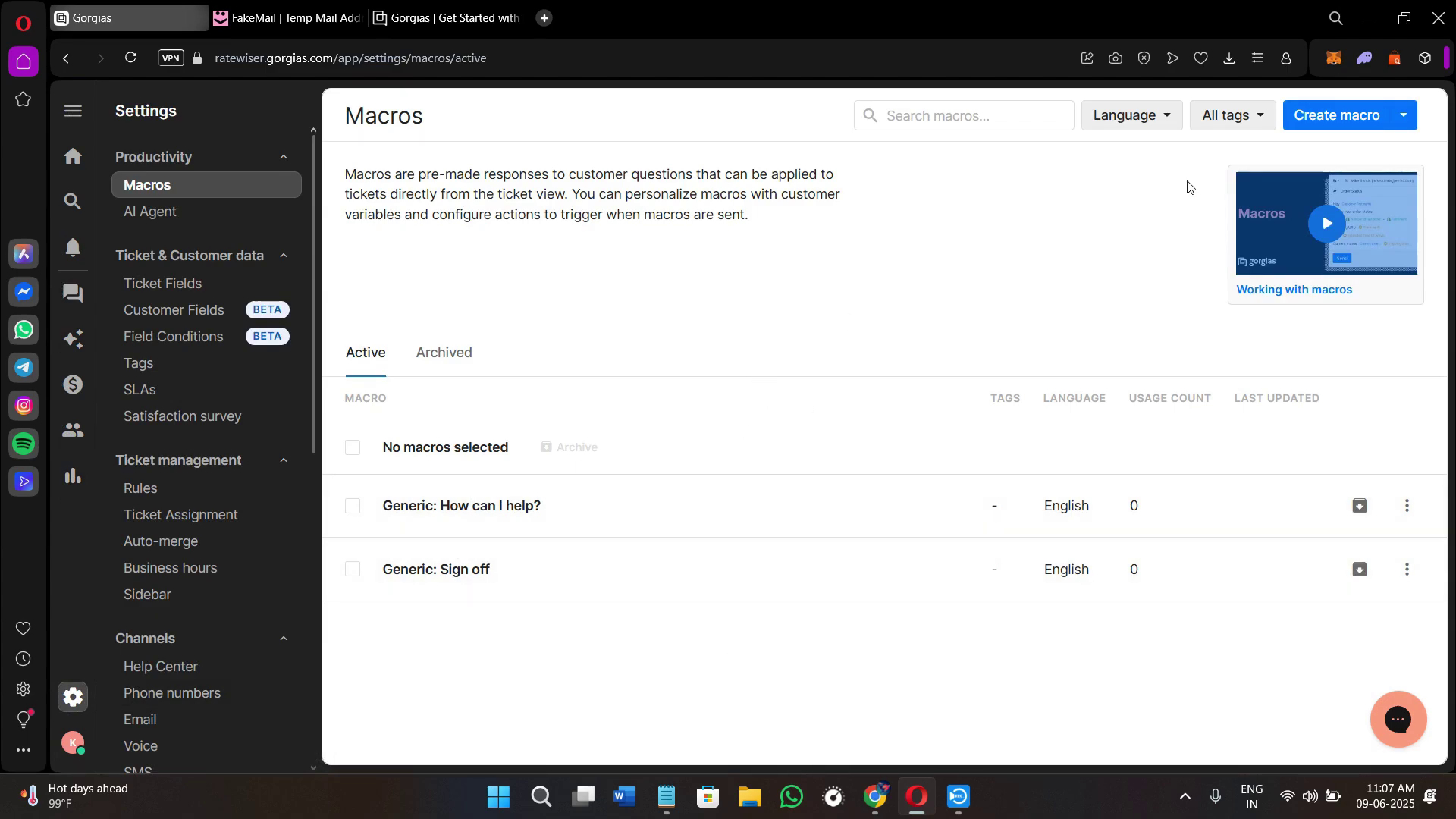
{"action": "left_click", "coordinate": [1345, 115]}
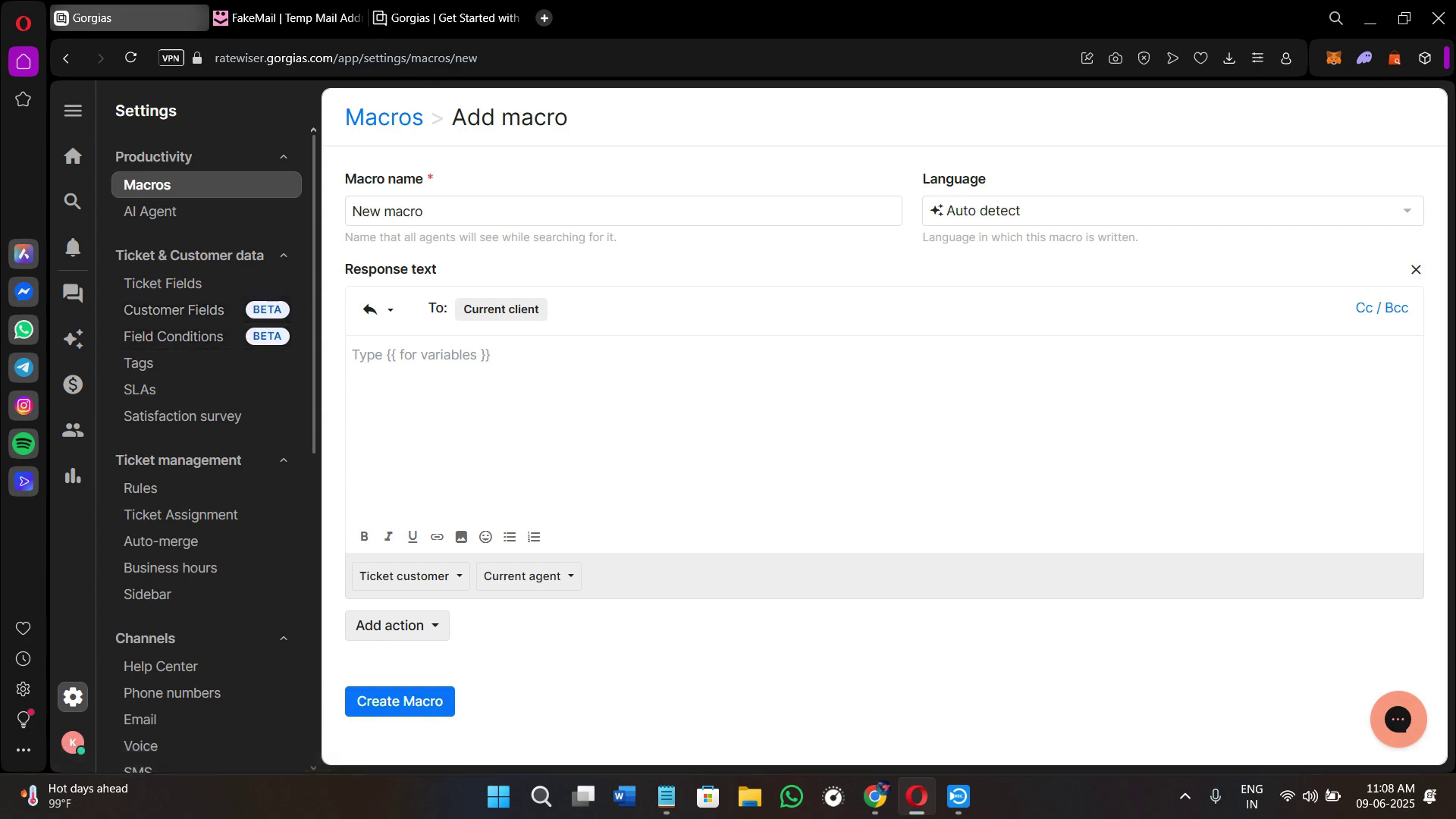
{"action": "scroll", "coordinate": [250, 694], "scroll_direction": "down", "scroll_amount": 2}
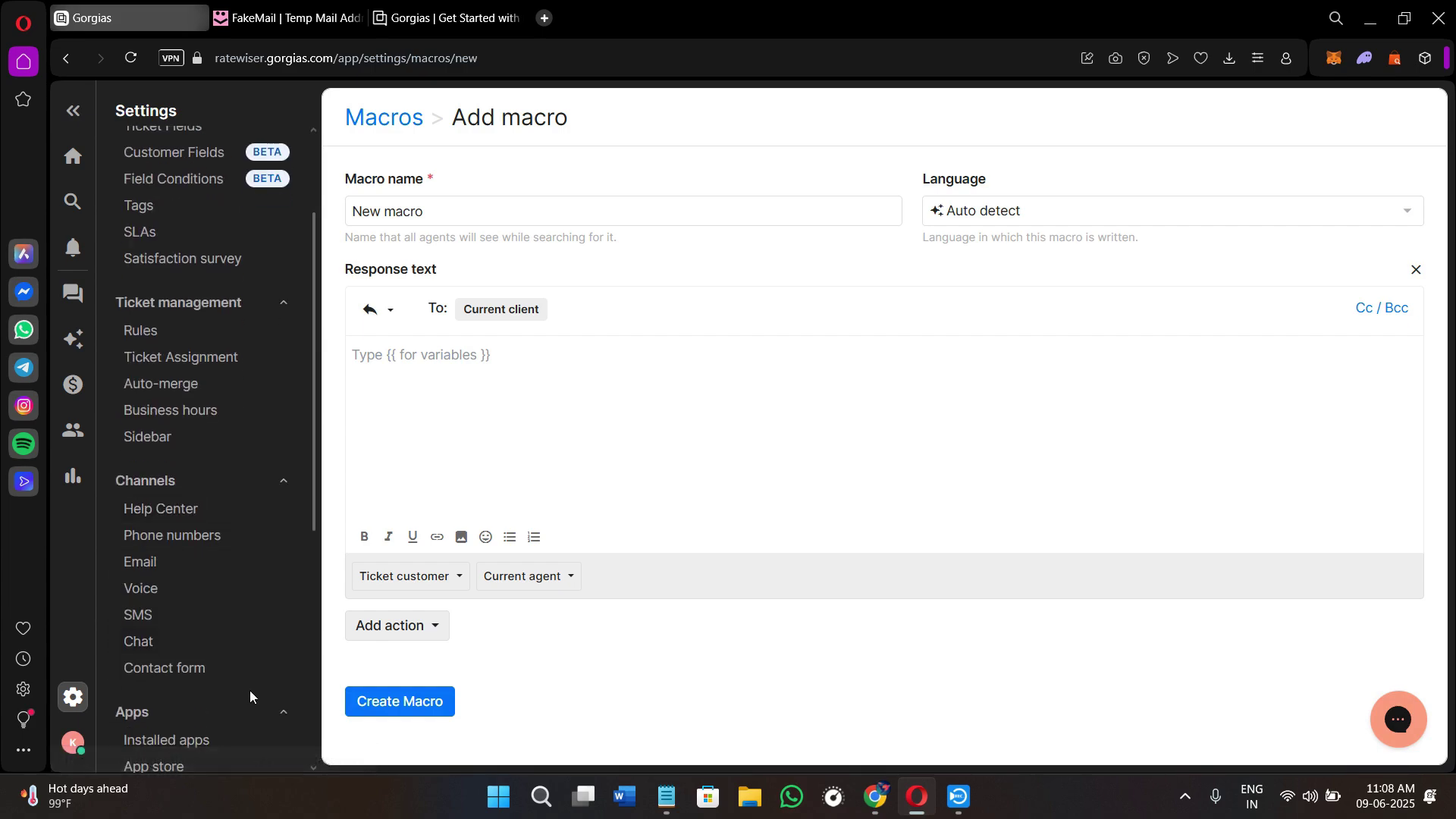
{"action": "scroll", "coordinate": [250, 694], "scroll_direction": "up", "scroll_amount": 2}
{"action": "scroll", "coordinate": [254, 692], "scroll_direction": "down", "scroll_amount": 5}
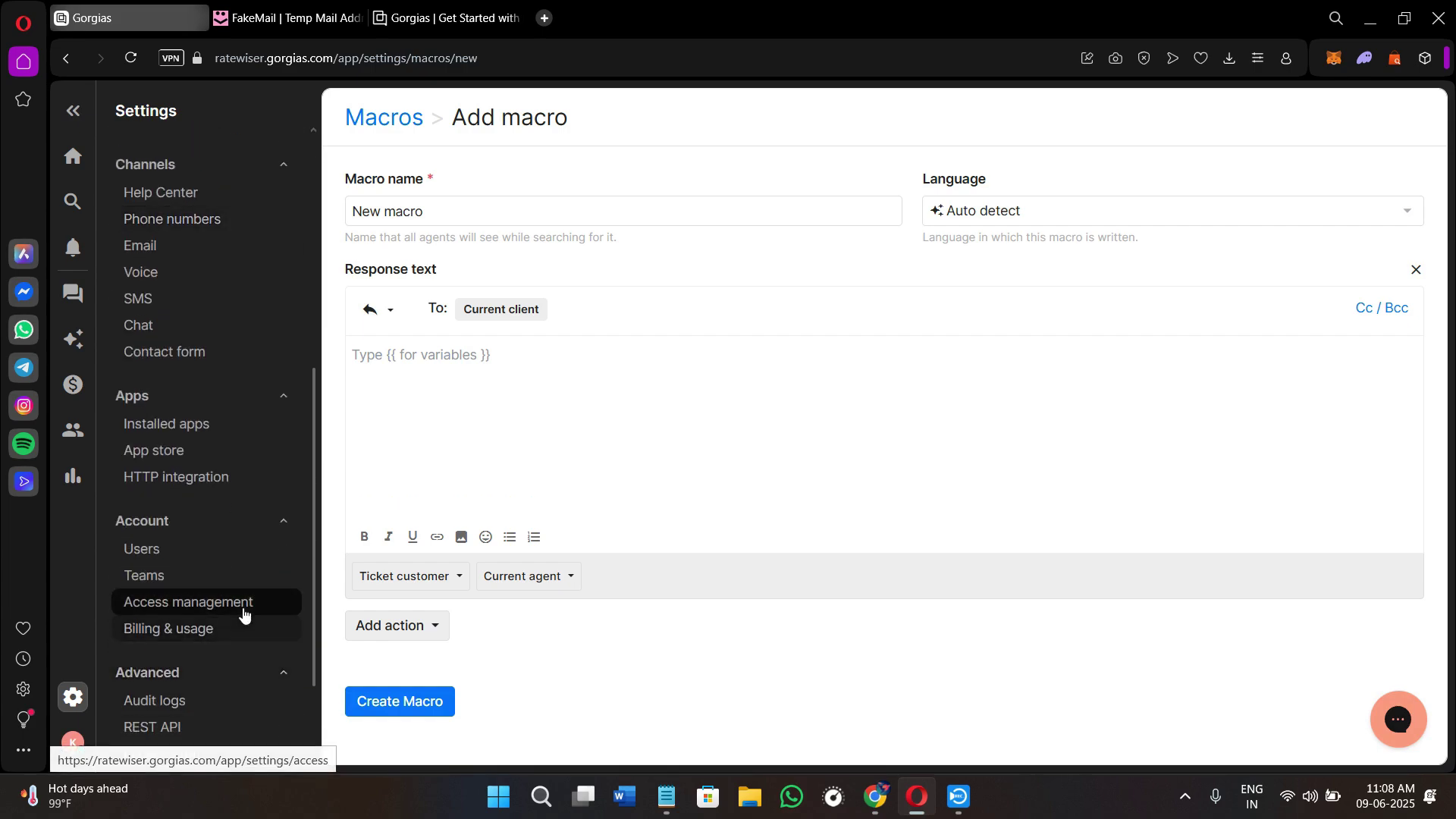
{"action": "scroll", "coordinate": [244, 599], "scroll_direction": "down", "scroll_amount": 2}
{"action": "scroll", "coordinate": [244, 569], "scroll_direction": "up", "scroll_amount": 5}
{"action": "scroll", "coordinate": [250, 554], "scroll_direction": "down", "scroll_amount": 1}
{"action": "scroll", "coordinate": [254, 545], "scroll_direction": "down", "scroll_amount": 2}
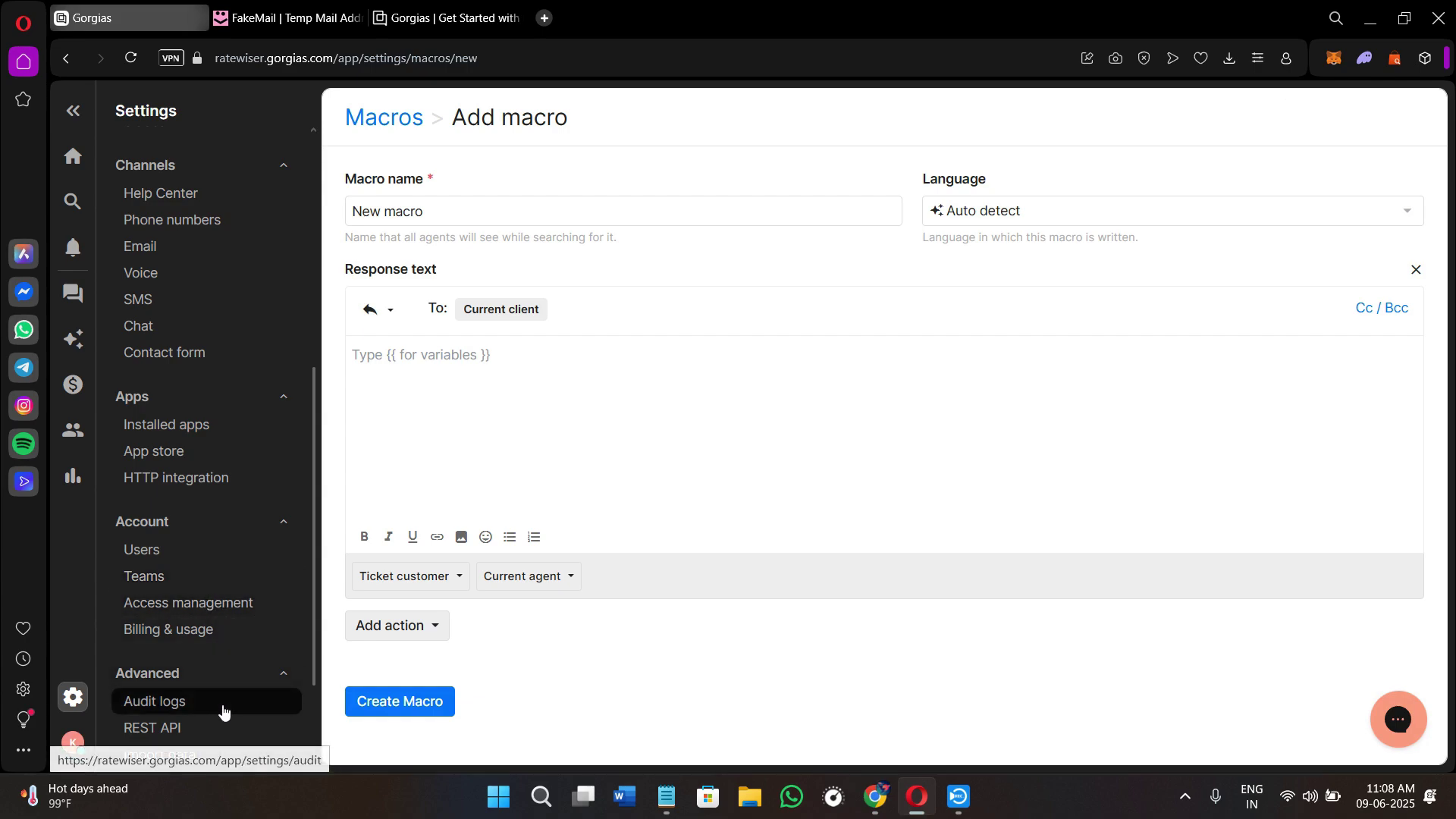
{"action": "scroll", "coordinate": [231, 711], "scroll_direction": "down", "scroll_amount": 2}
{"action": "scroll", "coordinate": [234, 713], "scroll_direction": "up", "scroll_amount": 9}
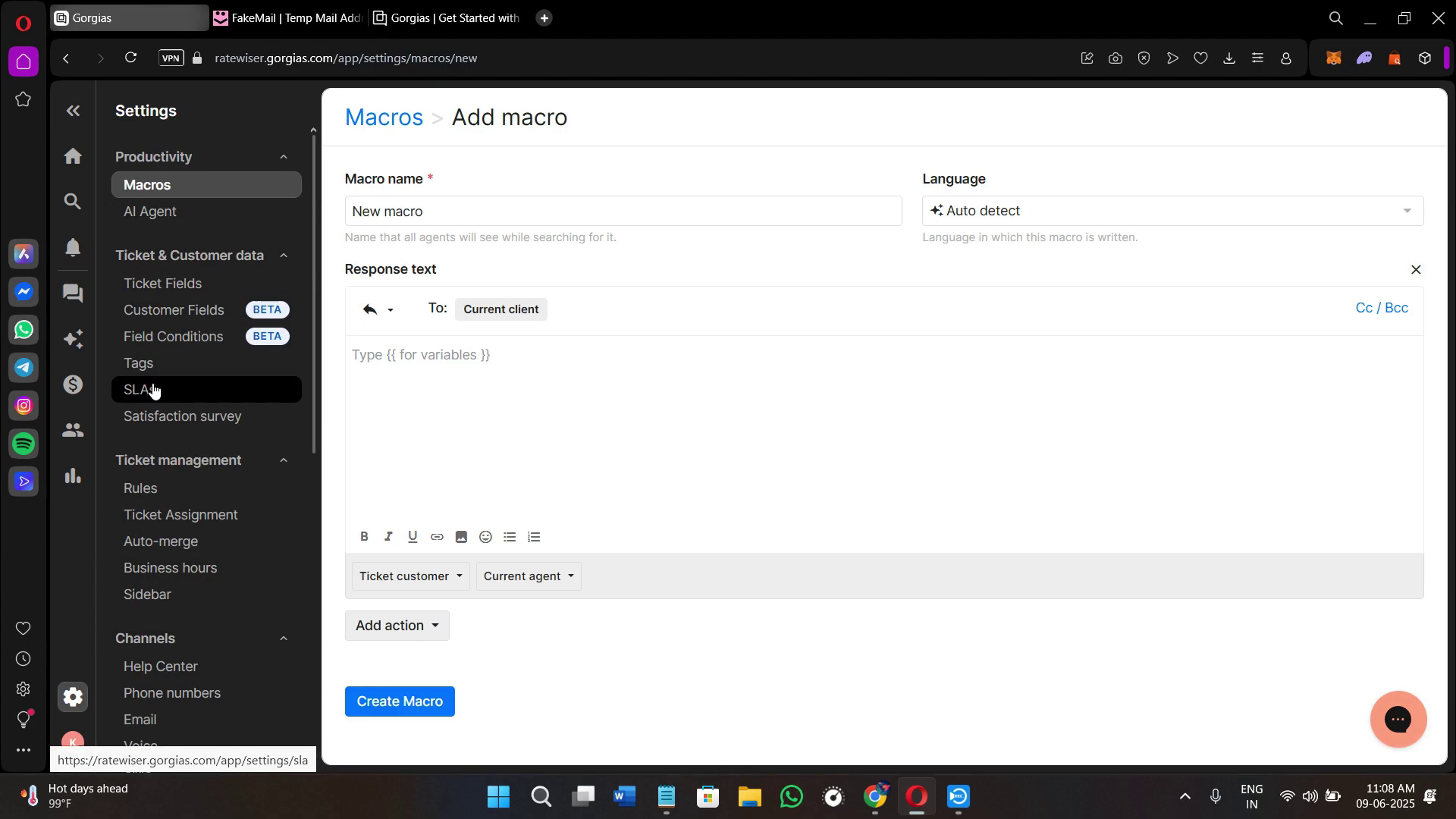
- Browse the AI Agent, Customer Fields, Ticket Assignment and Auto-merge settings pages
{"action": "left_click", "coordinate": [195, 210]}
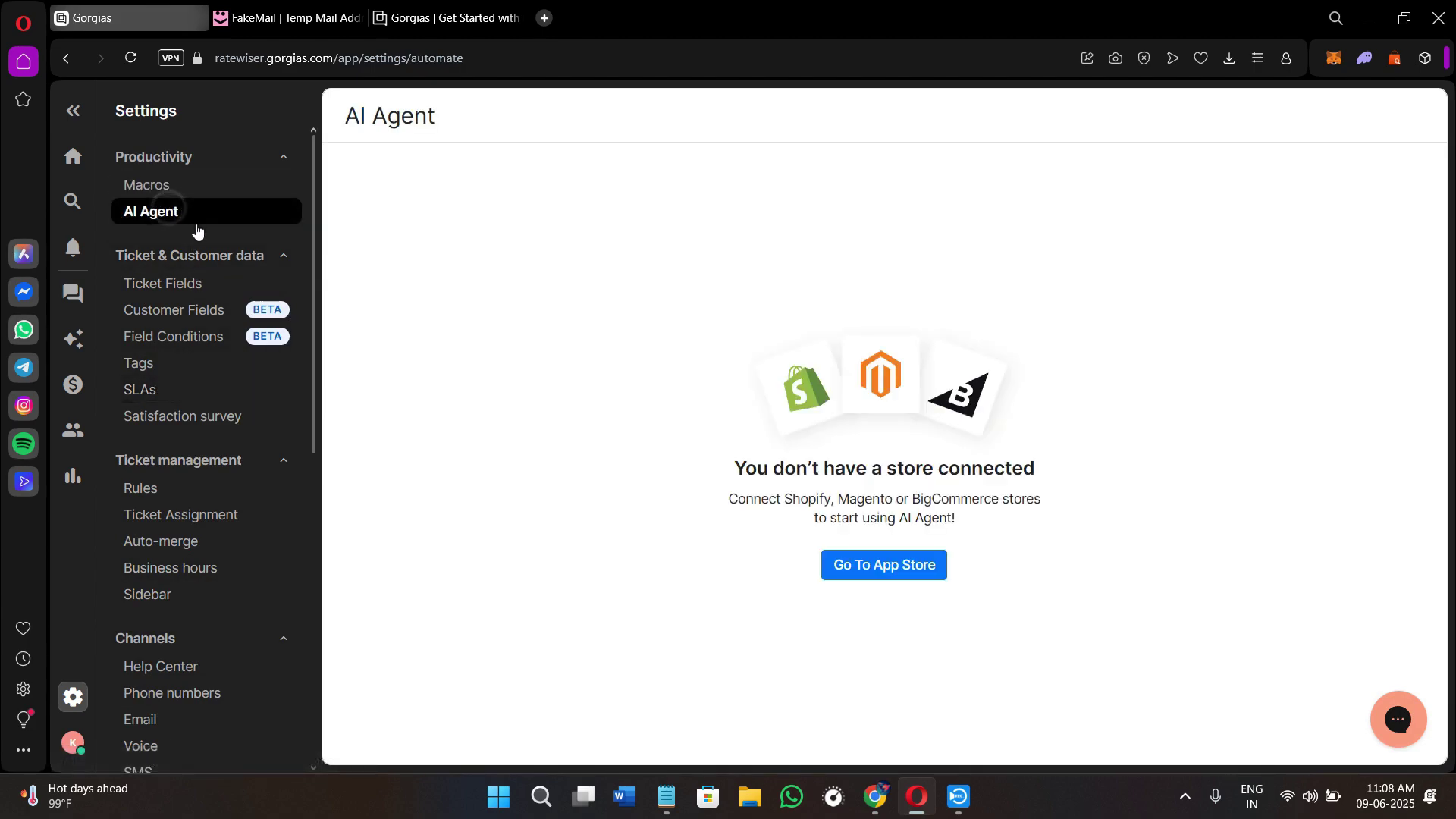
{"action": "left_click", "coordinate": [204, 318]}
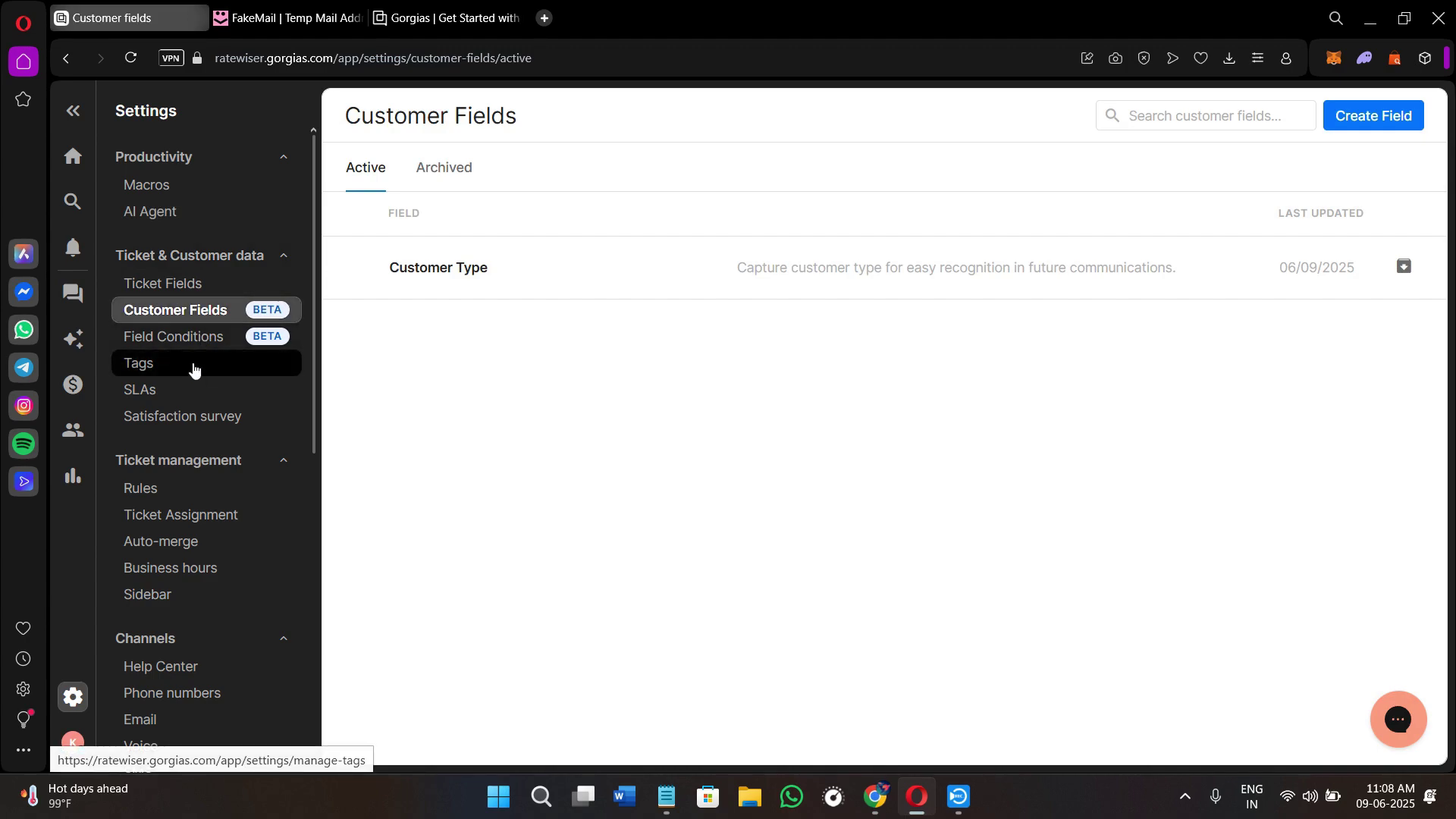
{"action": "scroll", "coordinate": [210, 363], "scroll_direction": "down", "scroll_amount": 2}
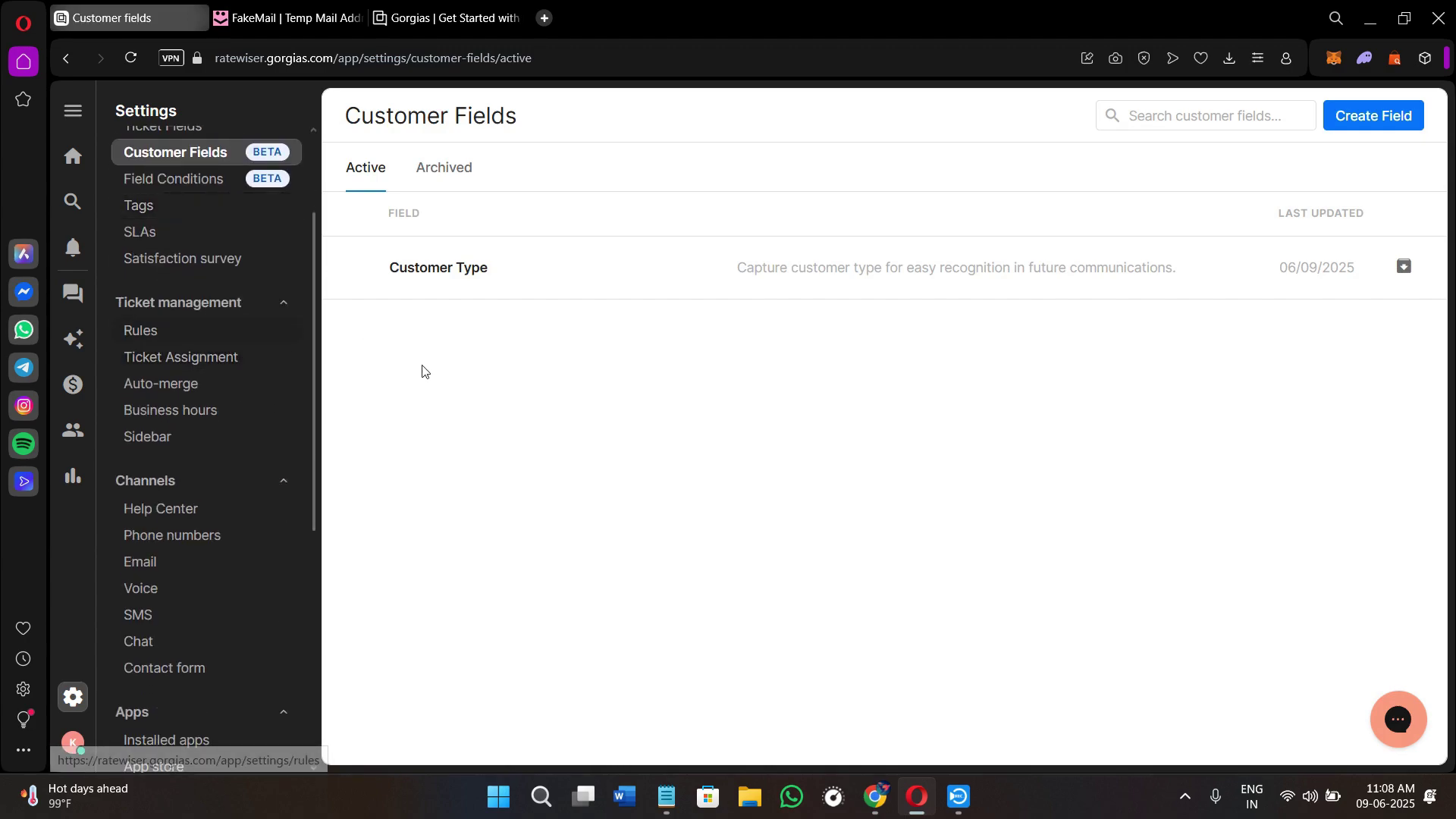
{"action": "left_click", "coordinate": [187, 357]}
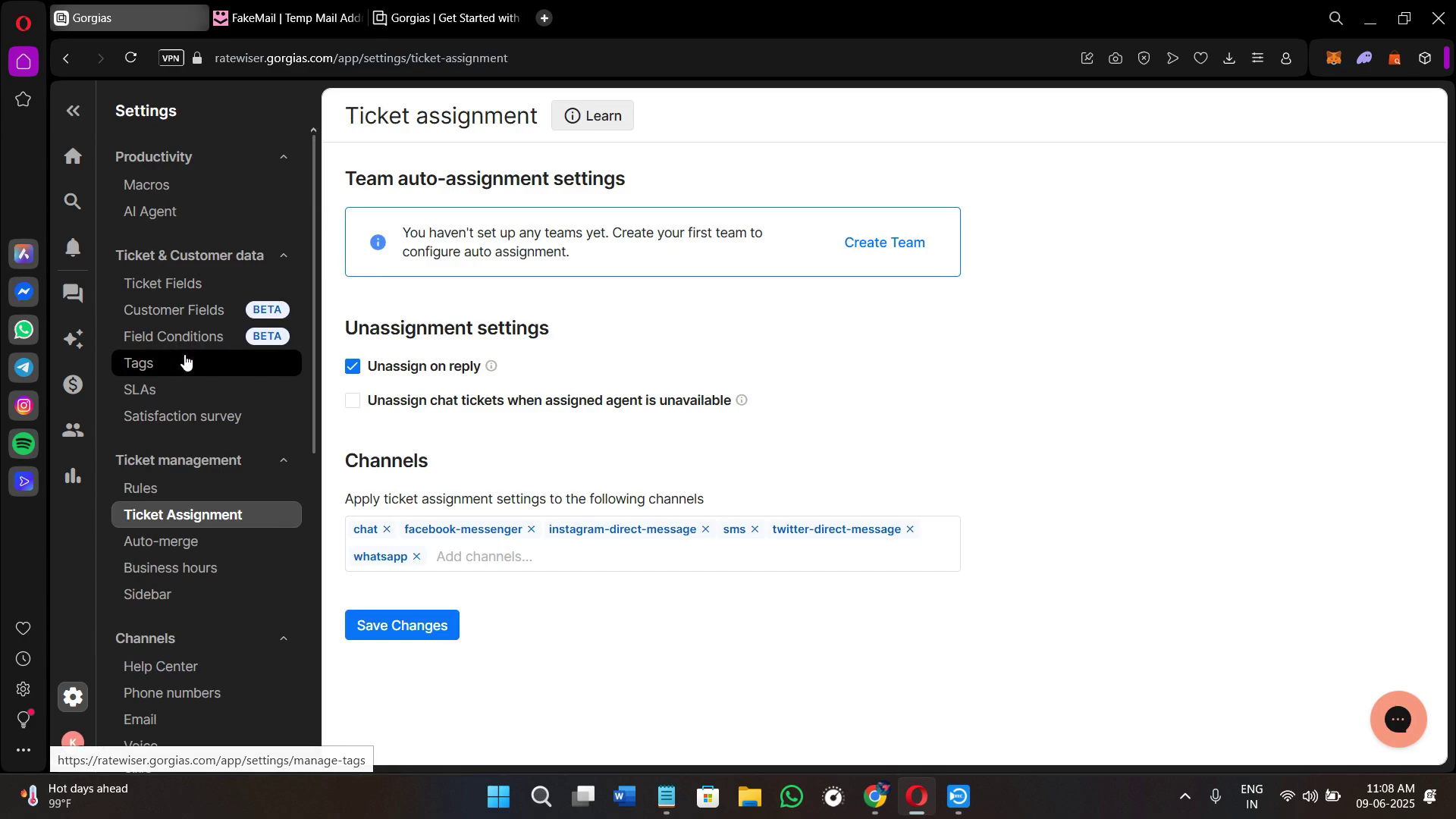
{"action": "left_click", "coordinate": [188, 543]}
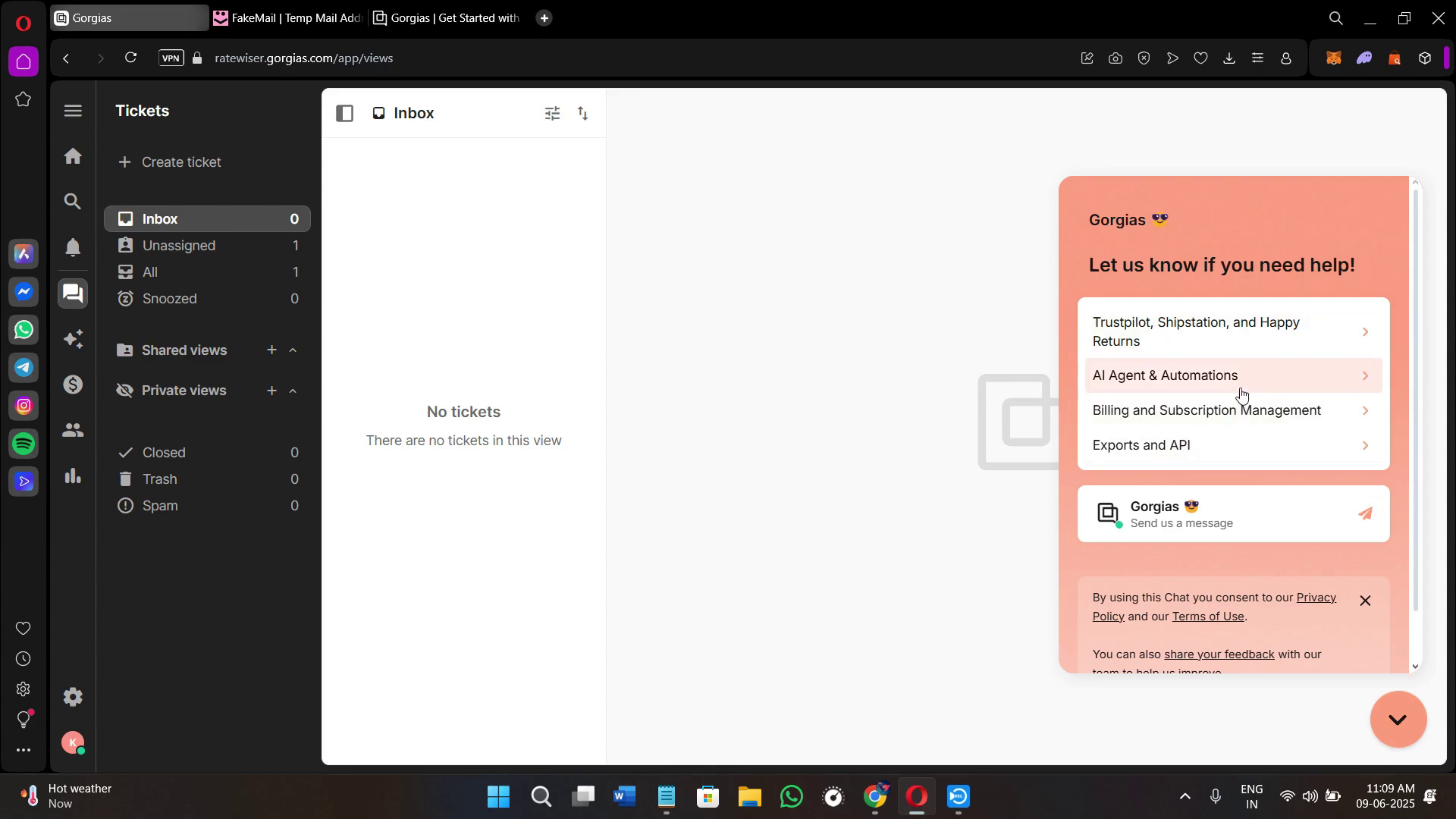
- Close the help chat's consent banner and show the empty Notifications panel
{"action": "scroll", "coordinate": [1263, 634], "scroll_direction": "down", "scroll_amount": 1}
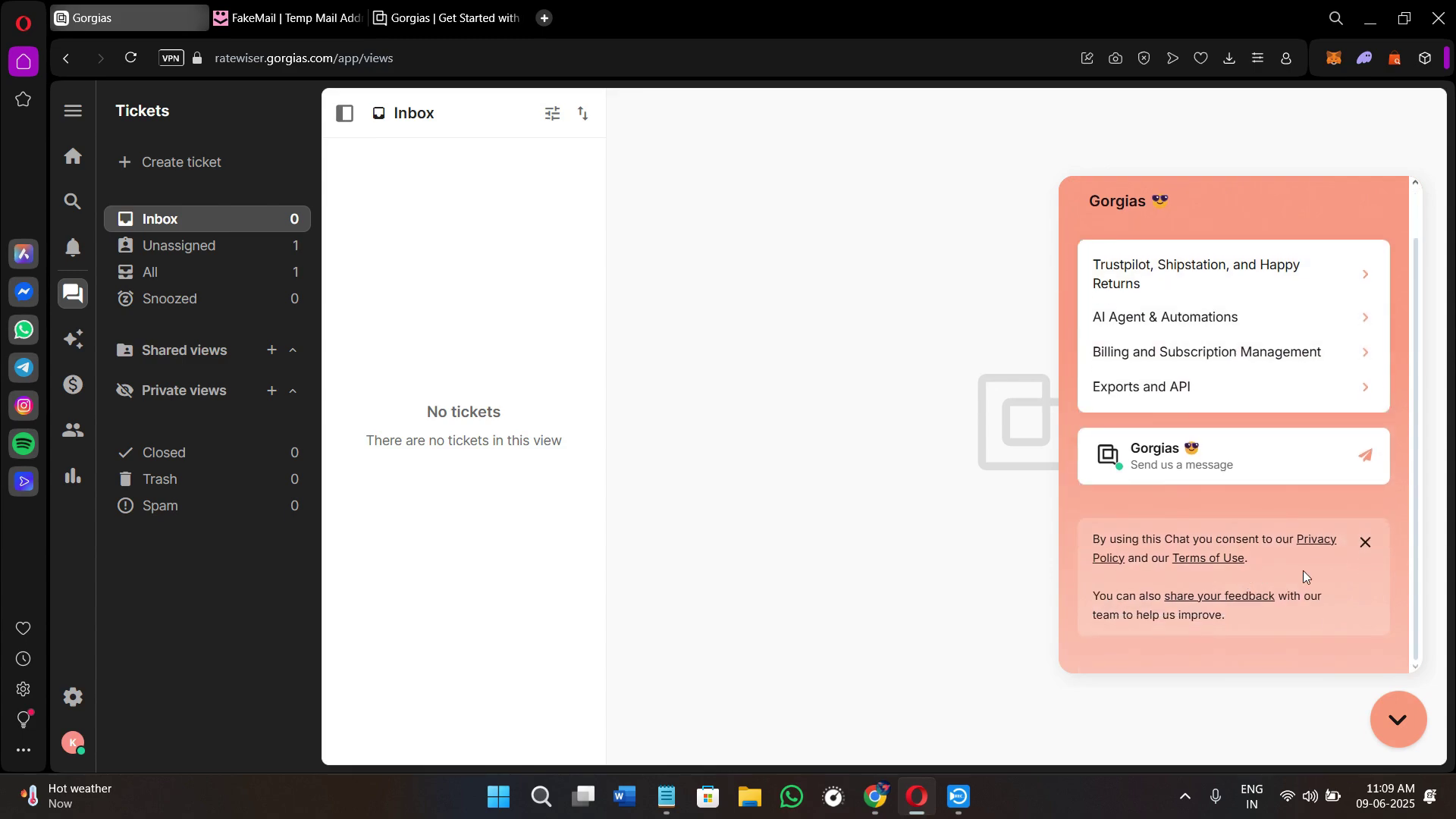
{"action": "left_click", "coordinate": [1365, 542]}
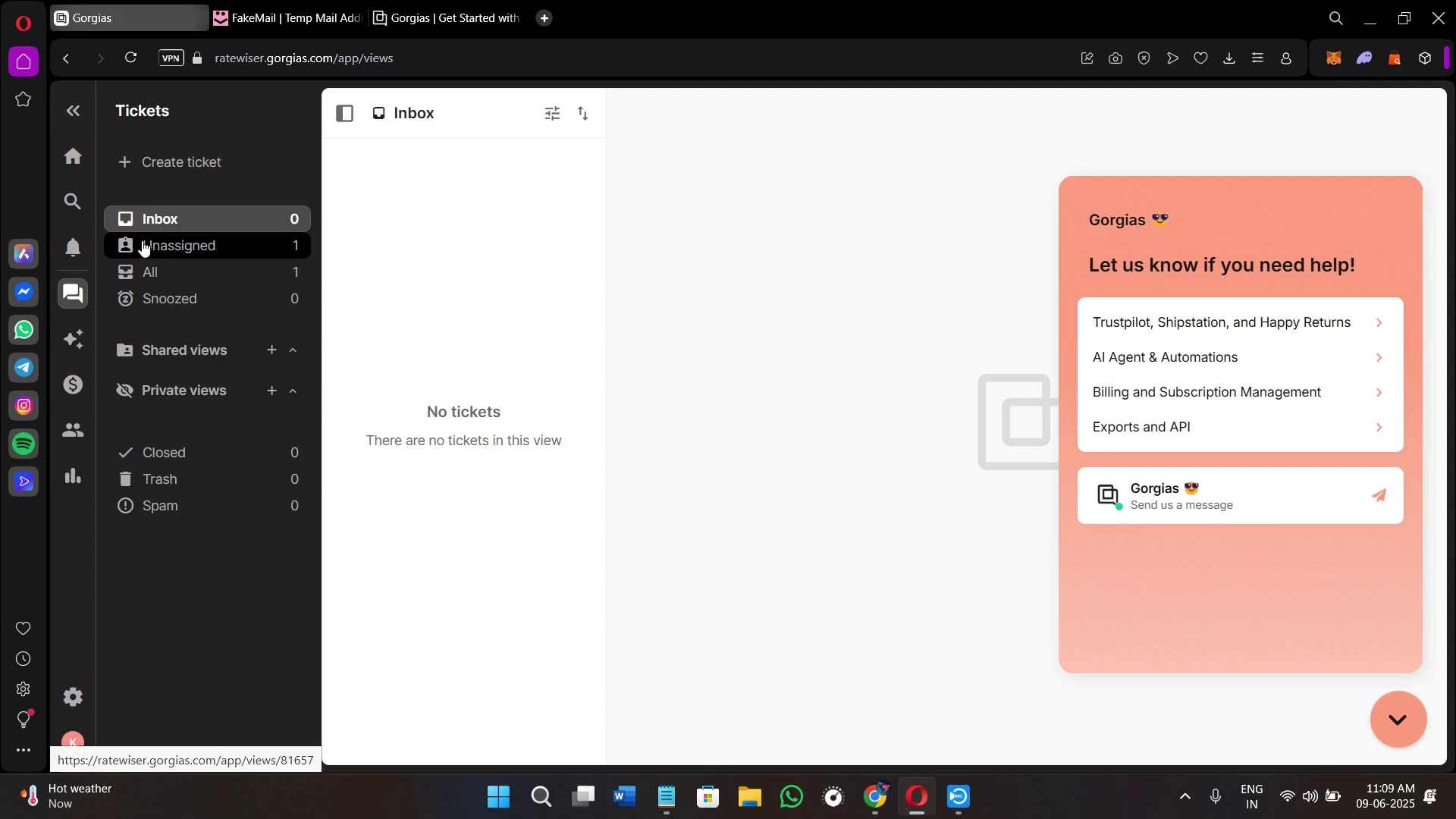
{"action": "left_click", "coordinate": [78, 252]}
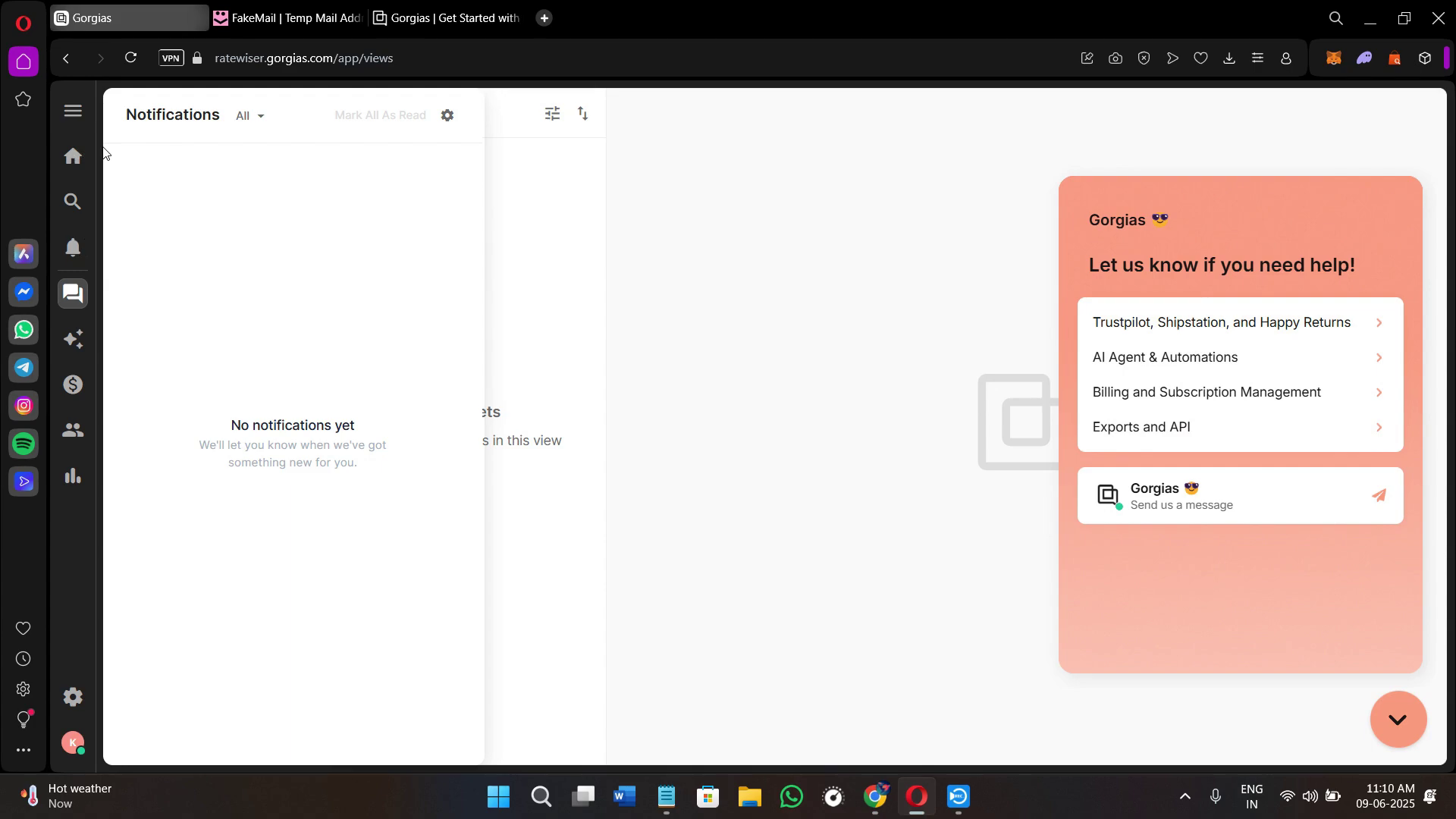
- Dismiss the Notifications panel and the help chat widget, returning to the empty Tickets Inbox
{"action": "left_click", "coordinate": [79, 168]}
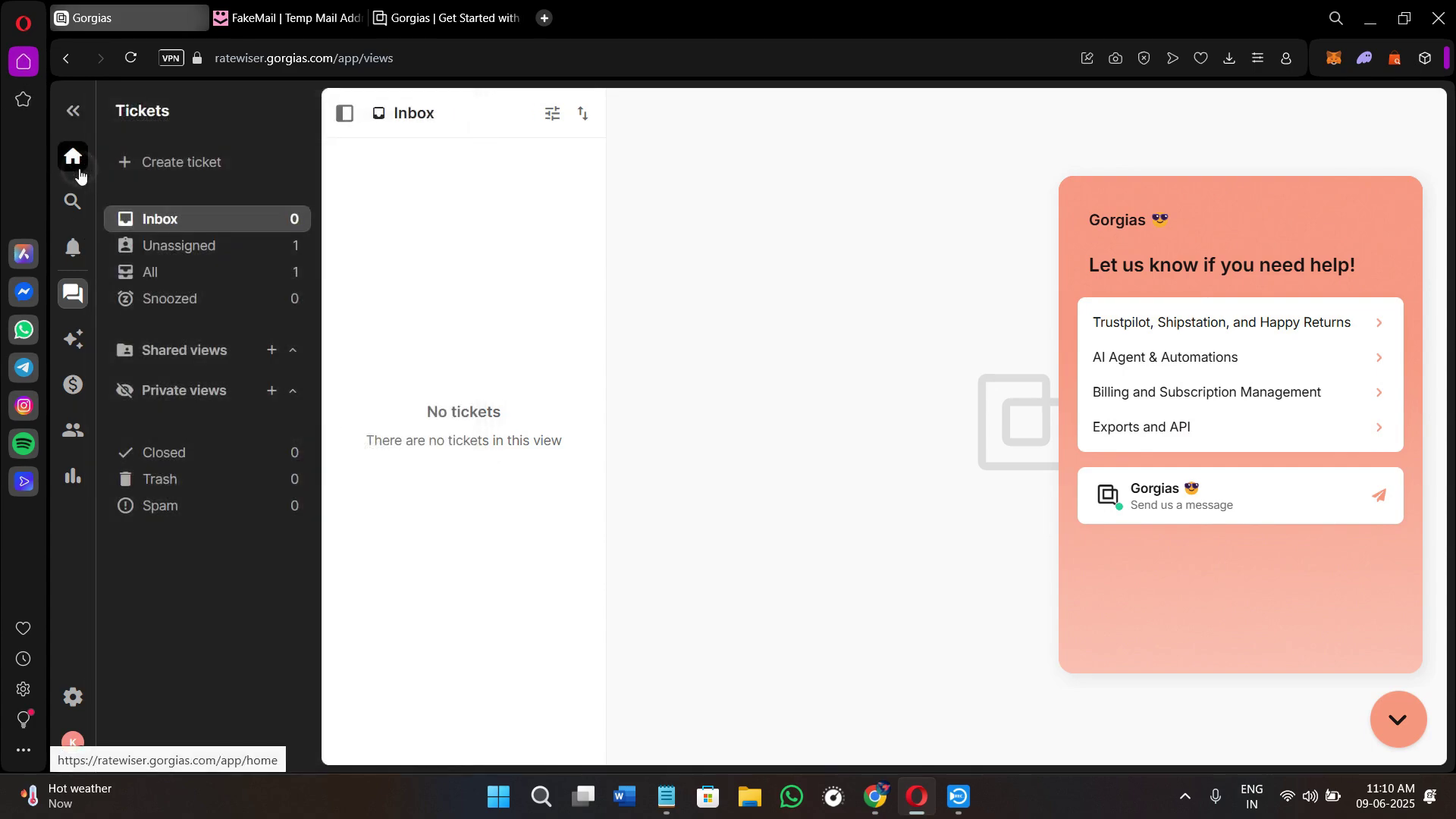
{"action": "left_click", "coordinate": [1392, 726]}
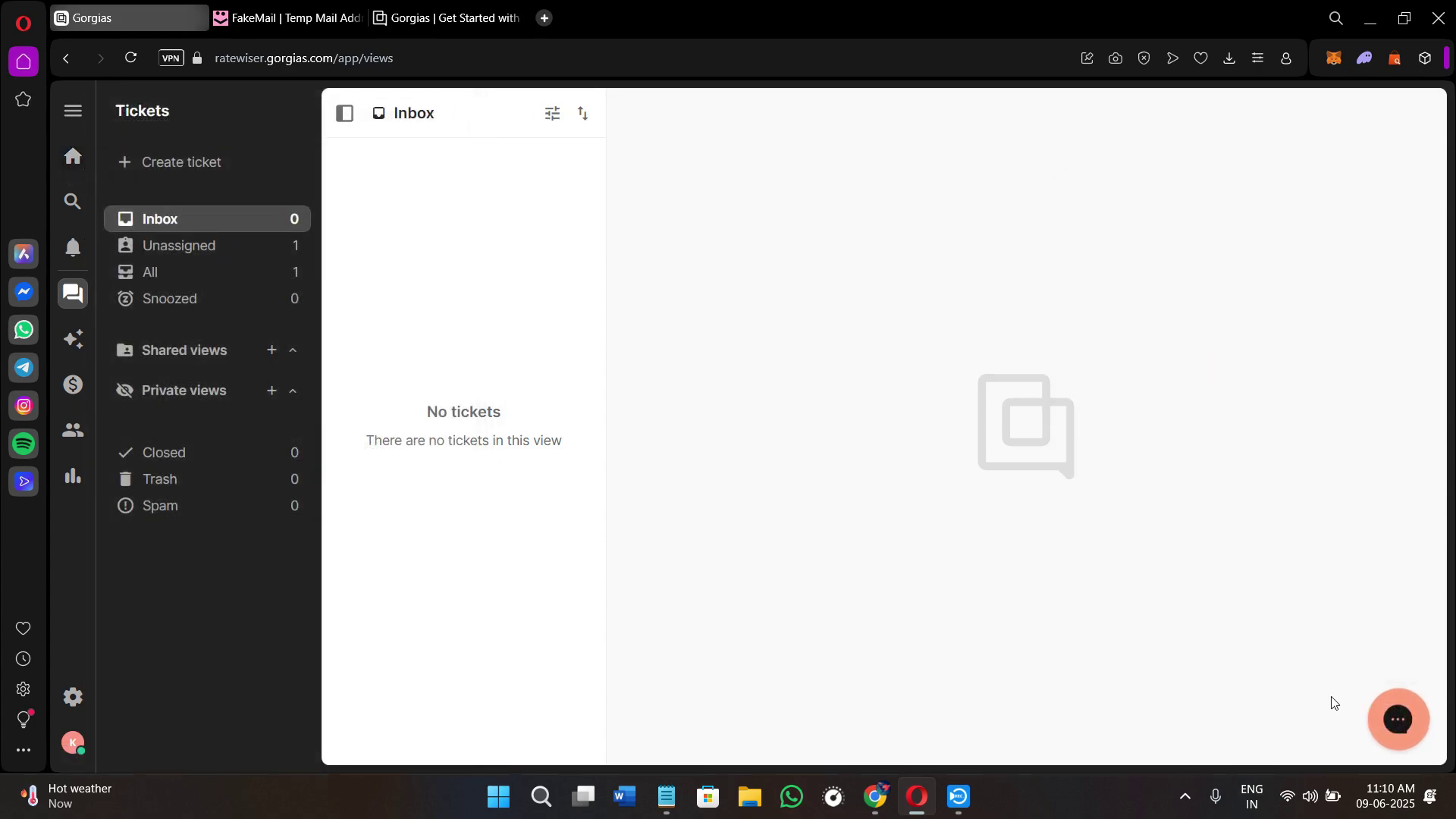